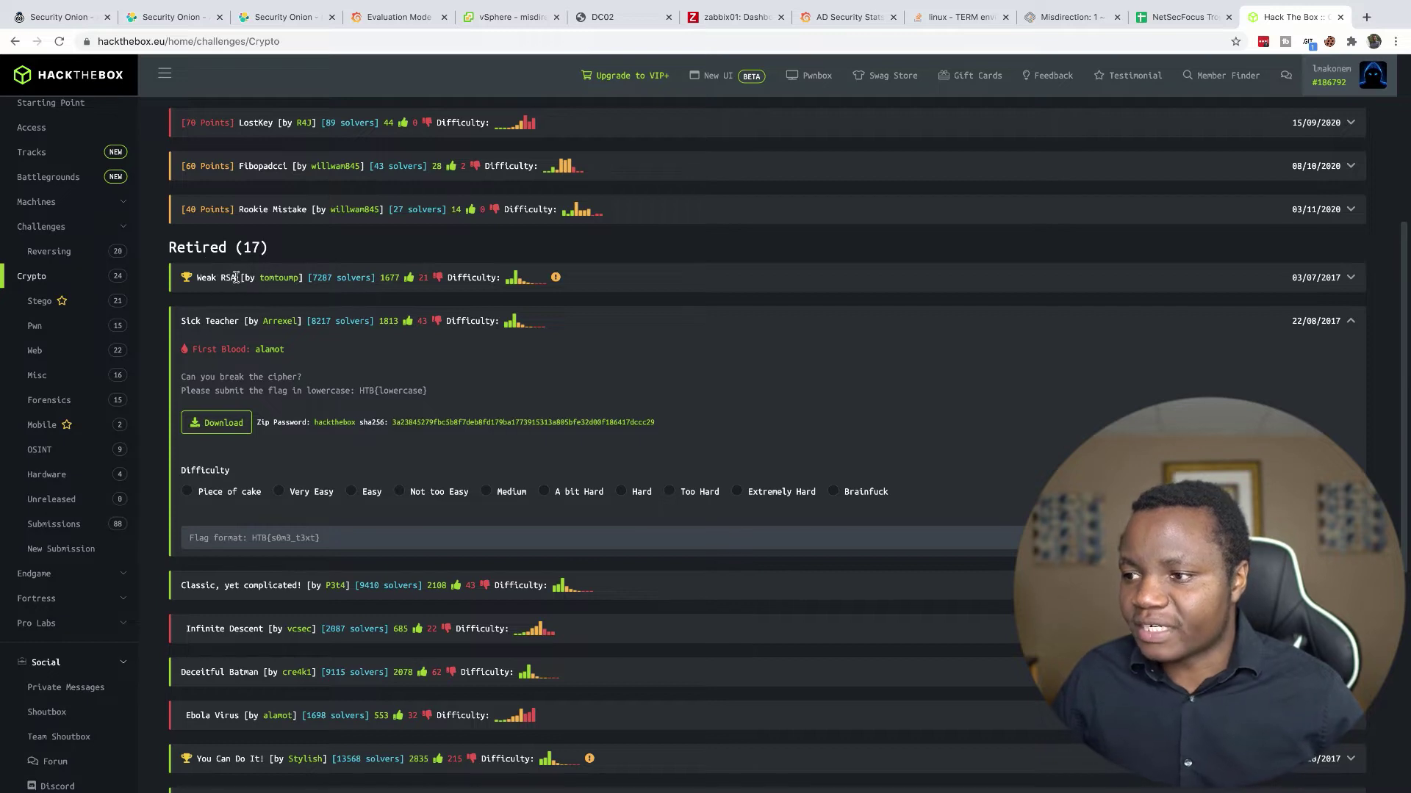
Download the Sick Teacher challenge archive and open SickTeacher (1).zip from the download bar
drag(239, 277, 176, 278)
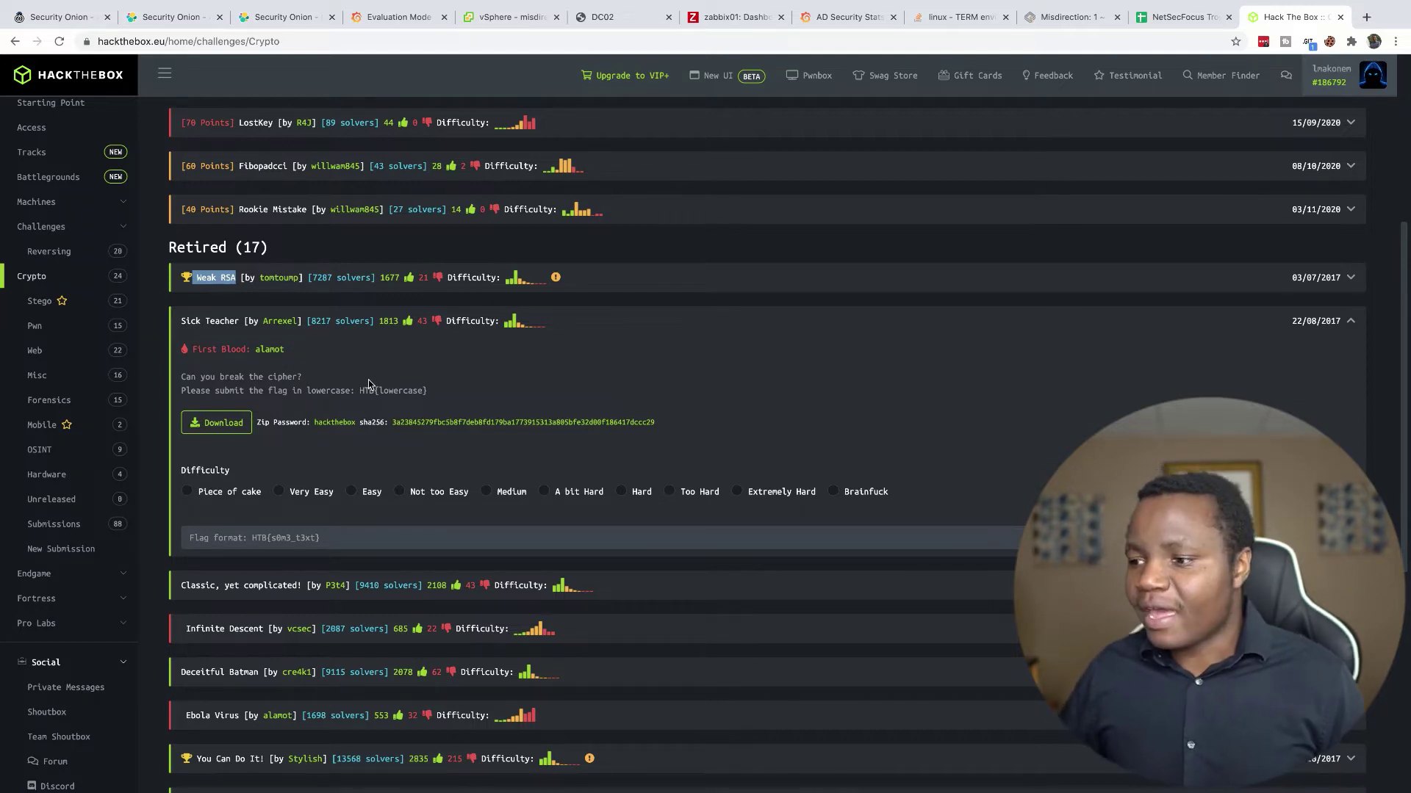
click(223, 425)
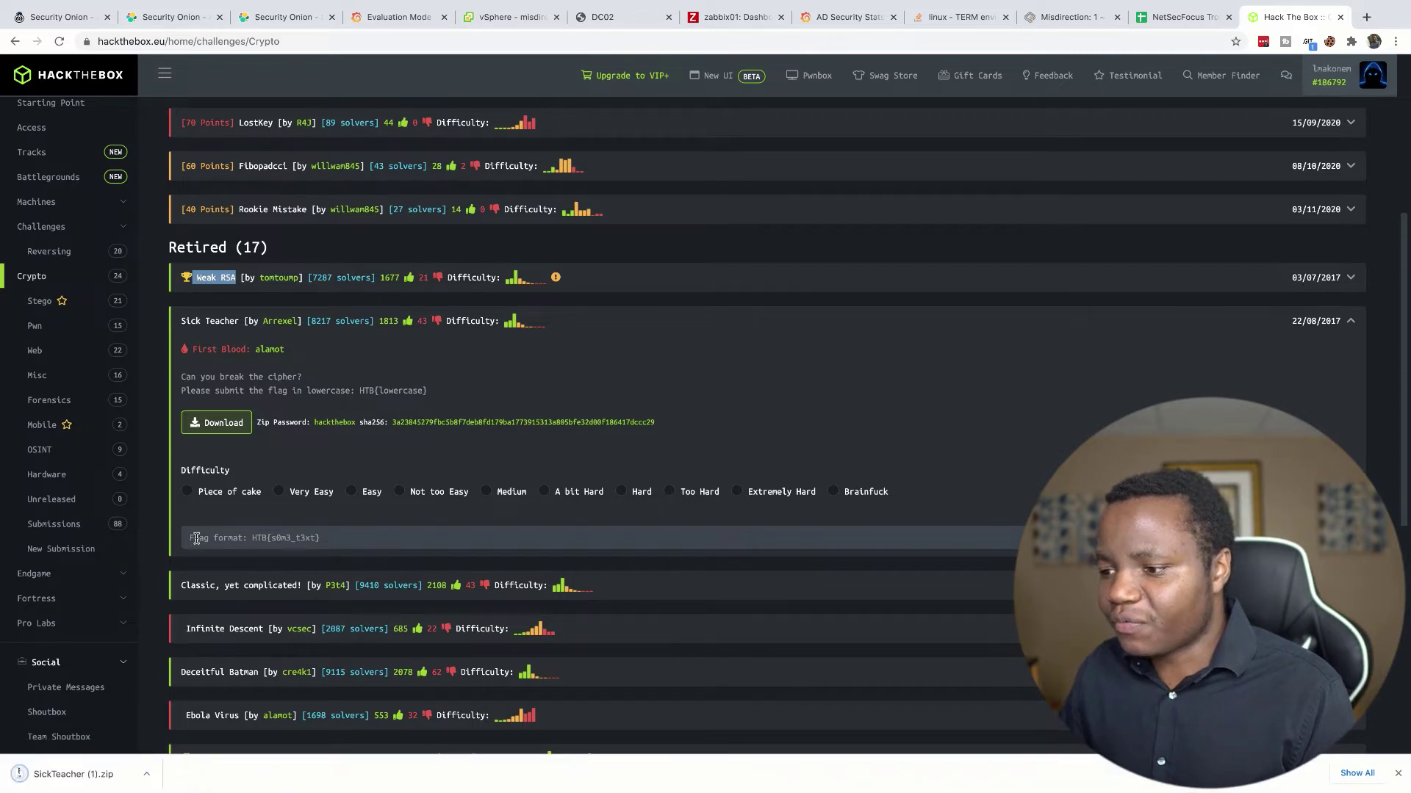
click(220, 541)
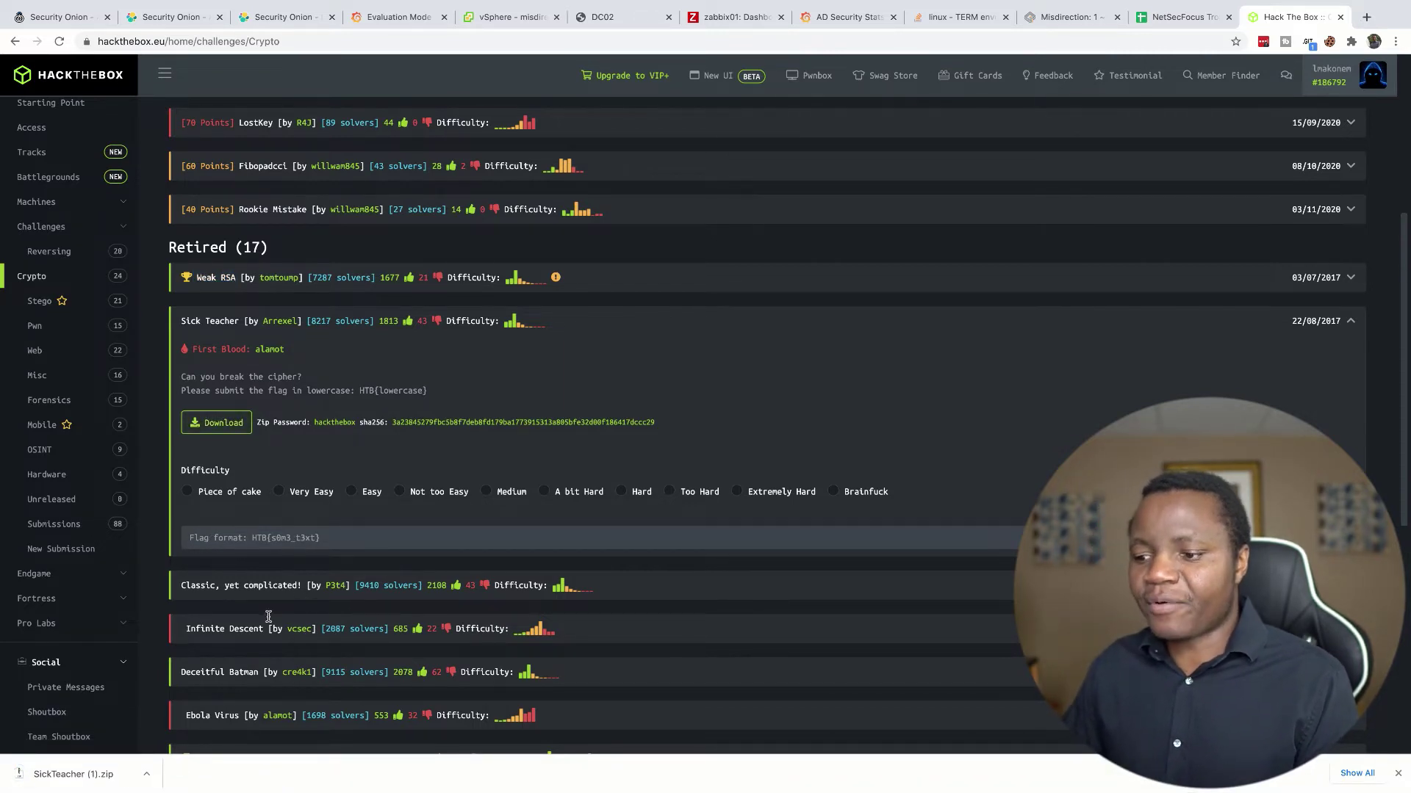
click(149, 775)
click(192, 725)
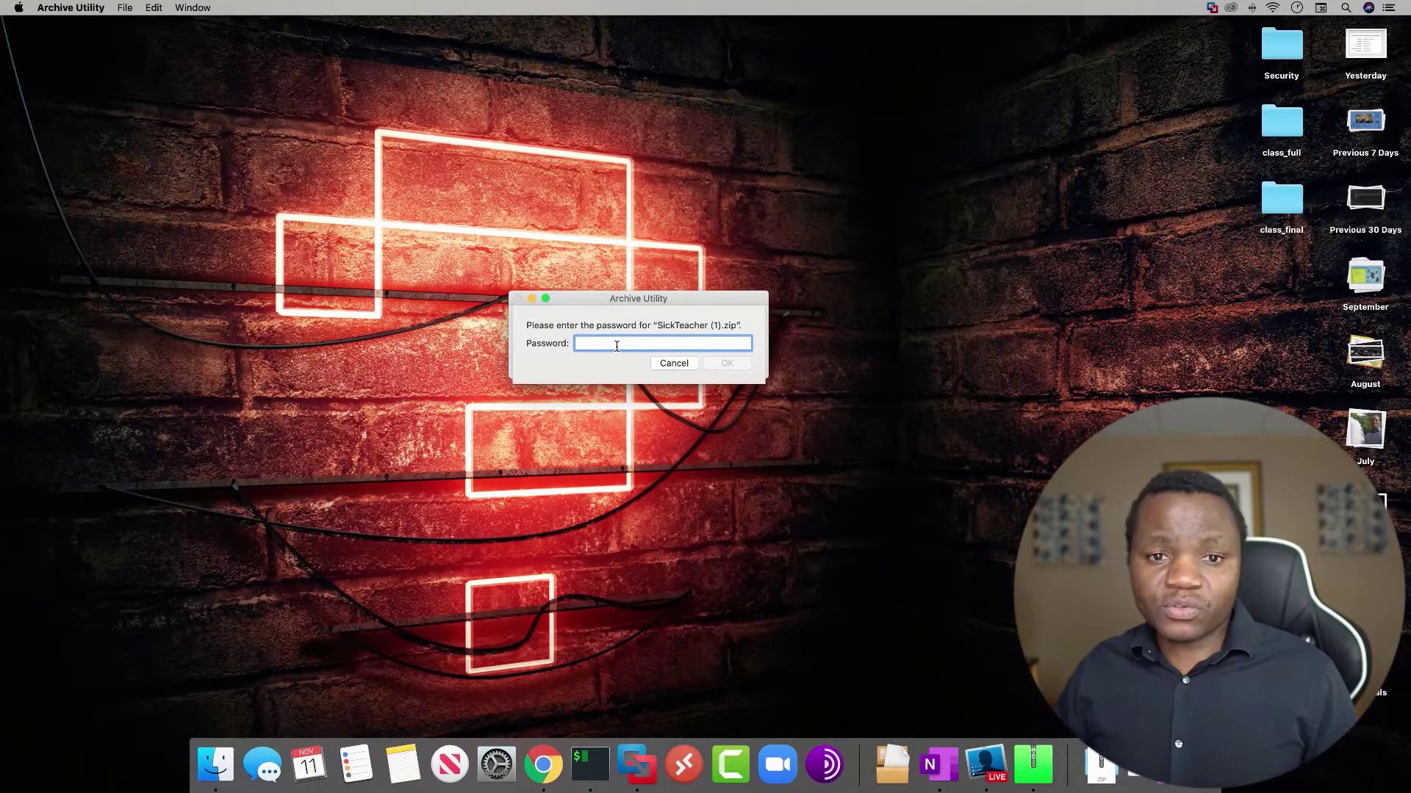
Enter the challenge's zip password to extract SickTeacher.txt into Downloads
text(••••••••)
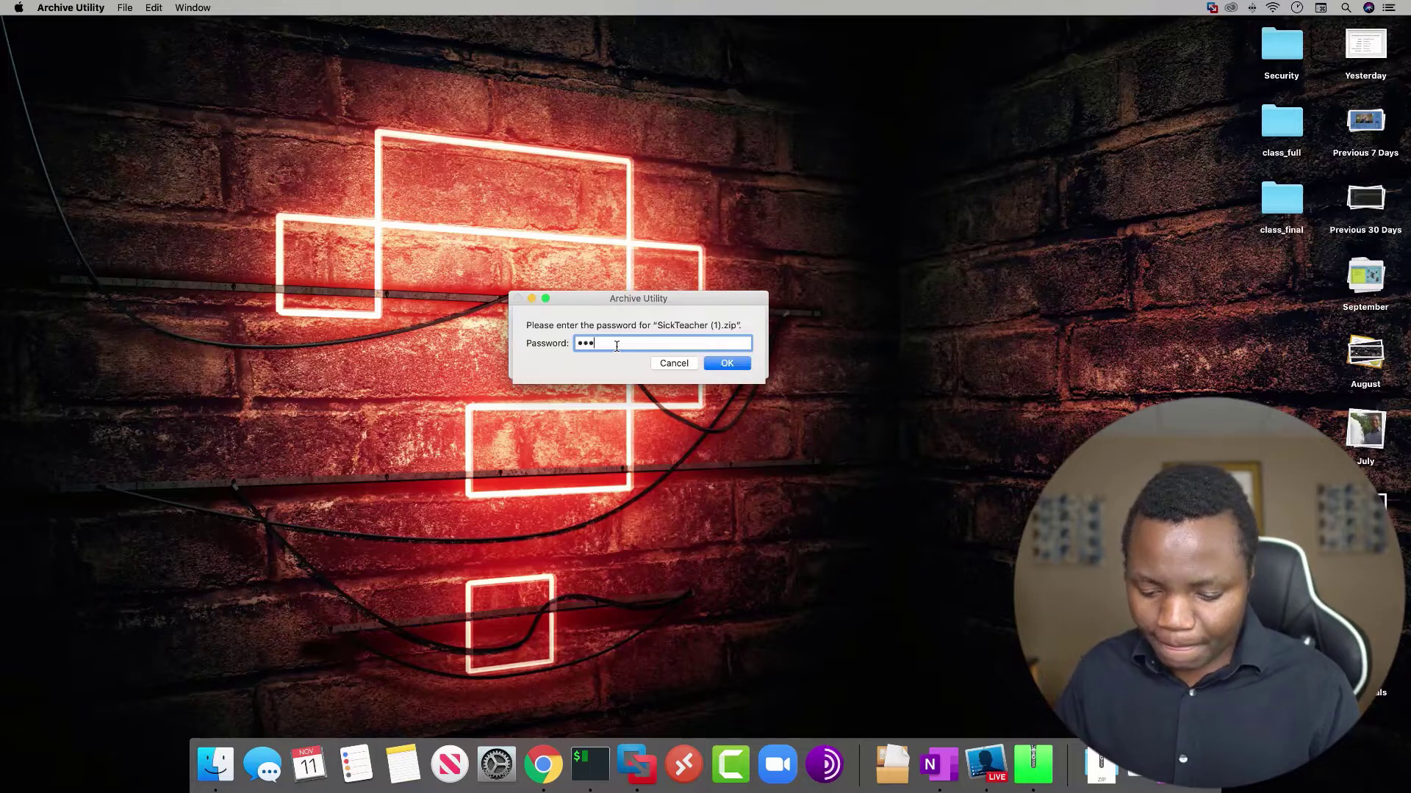
text(••)
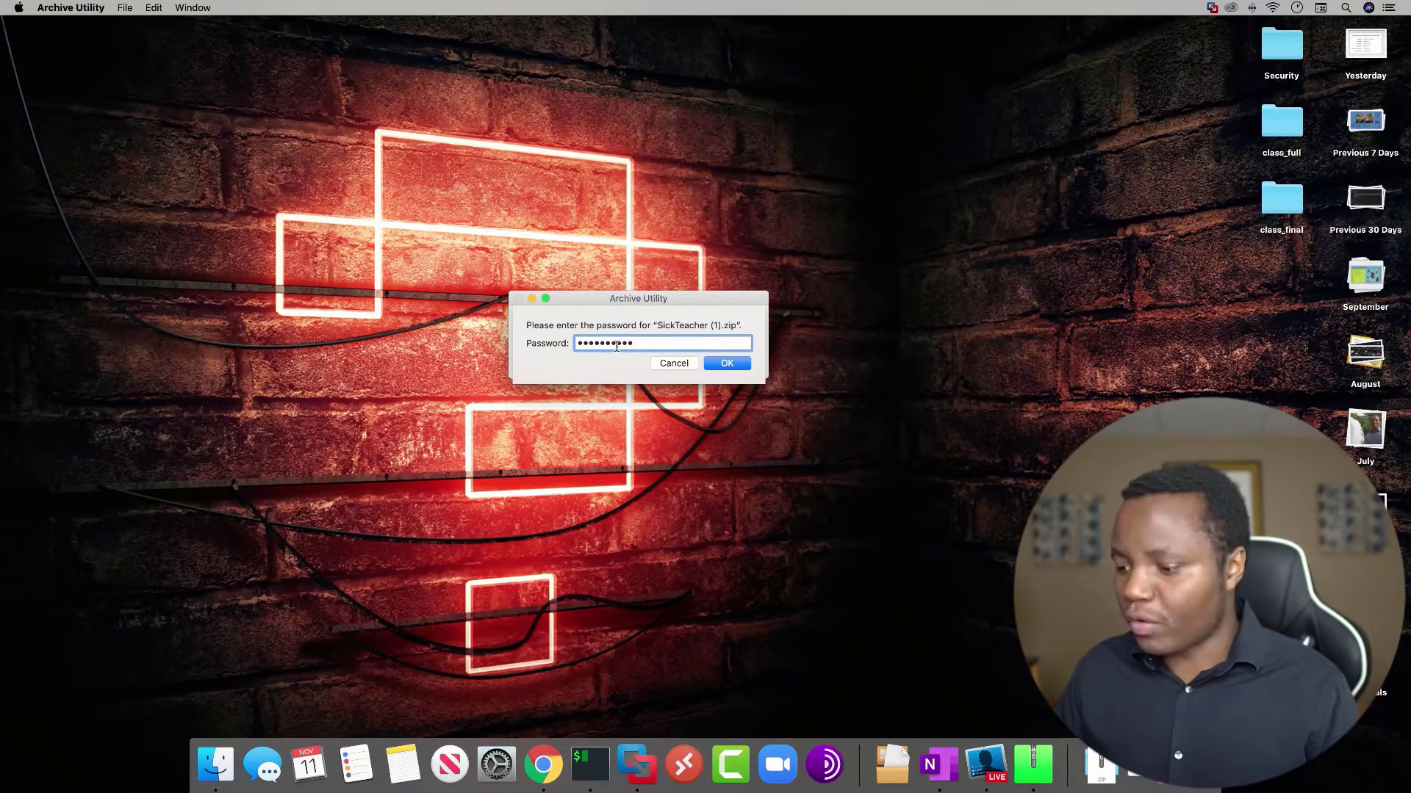
key(Return)
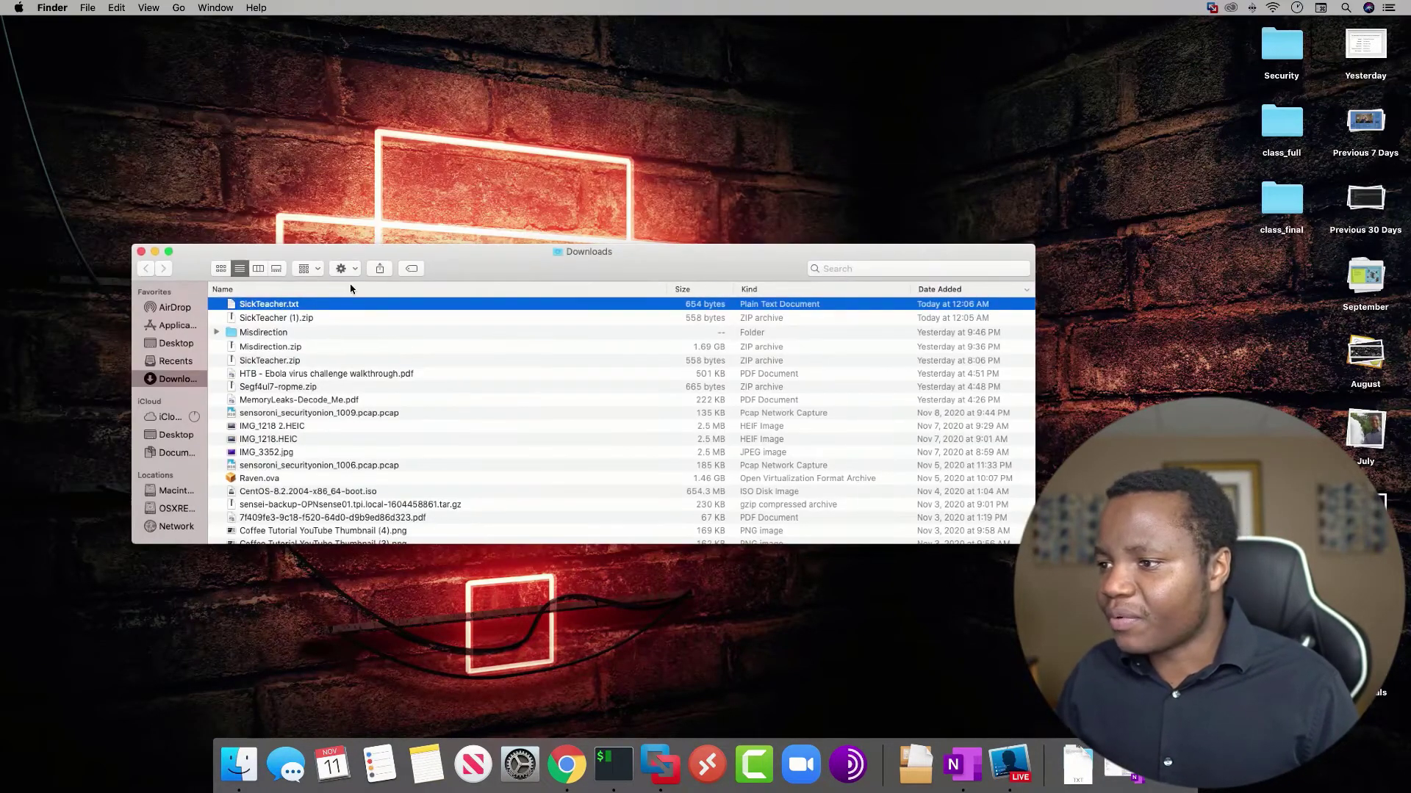
Open SickTeacher.txt in TextEdit, then enlarge and reposition its window
double_click(288, 305)
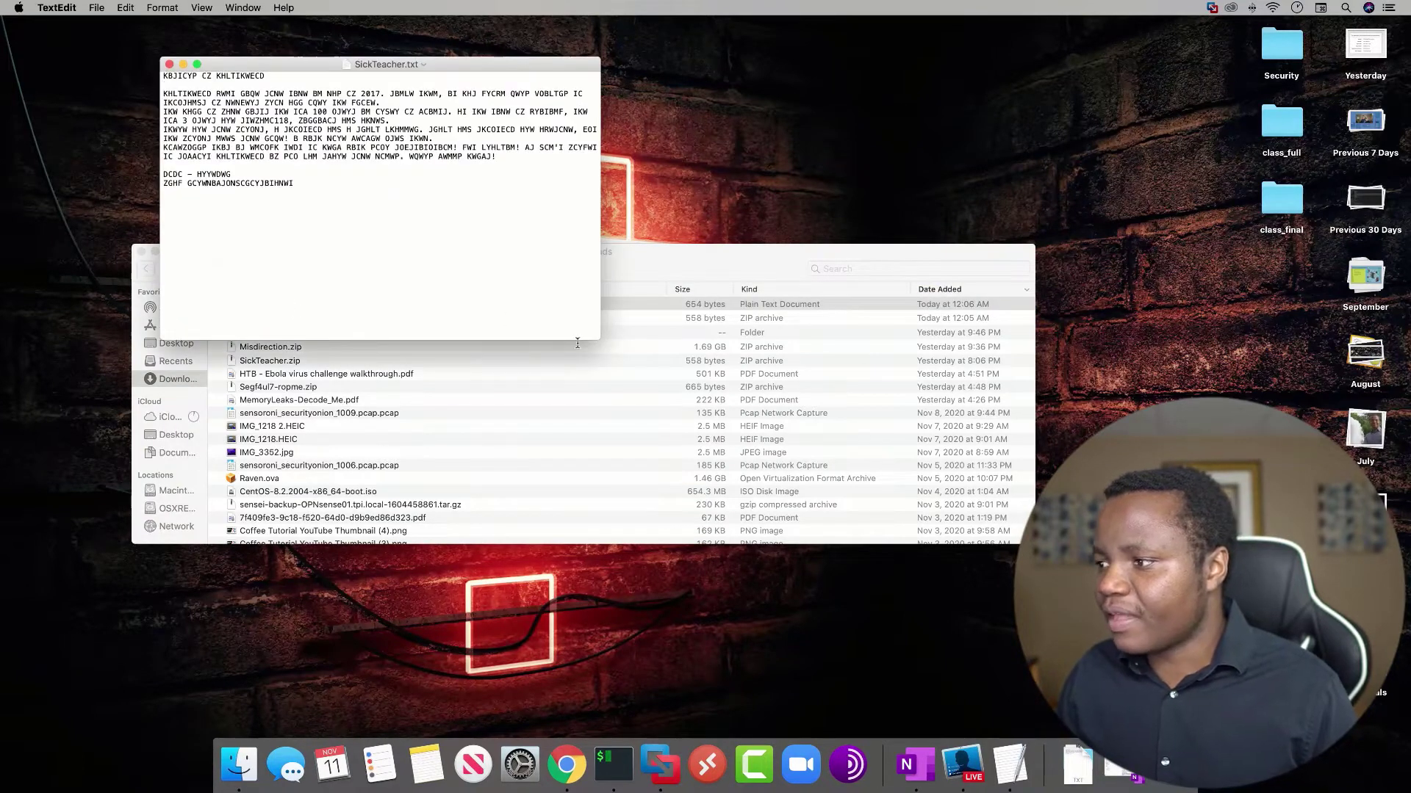
drag(599, 340, 1080, 658)
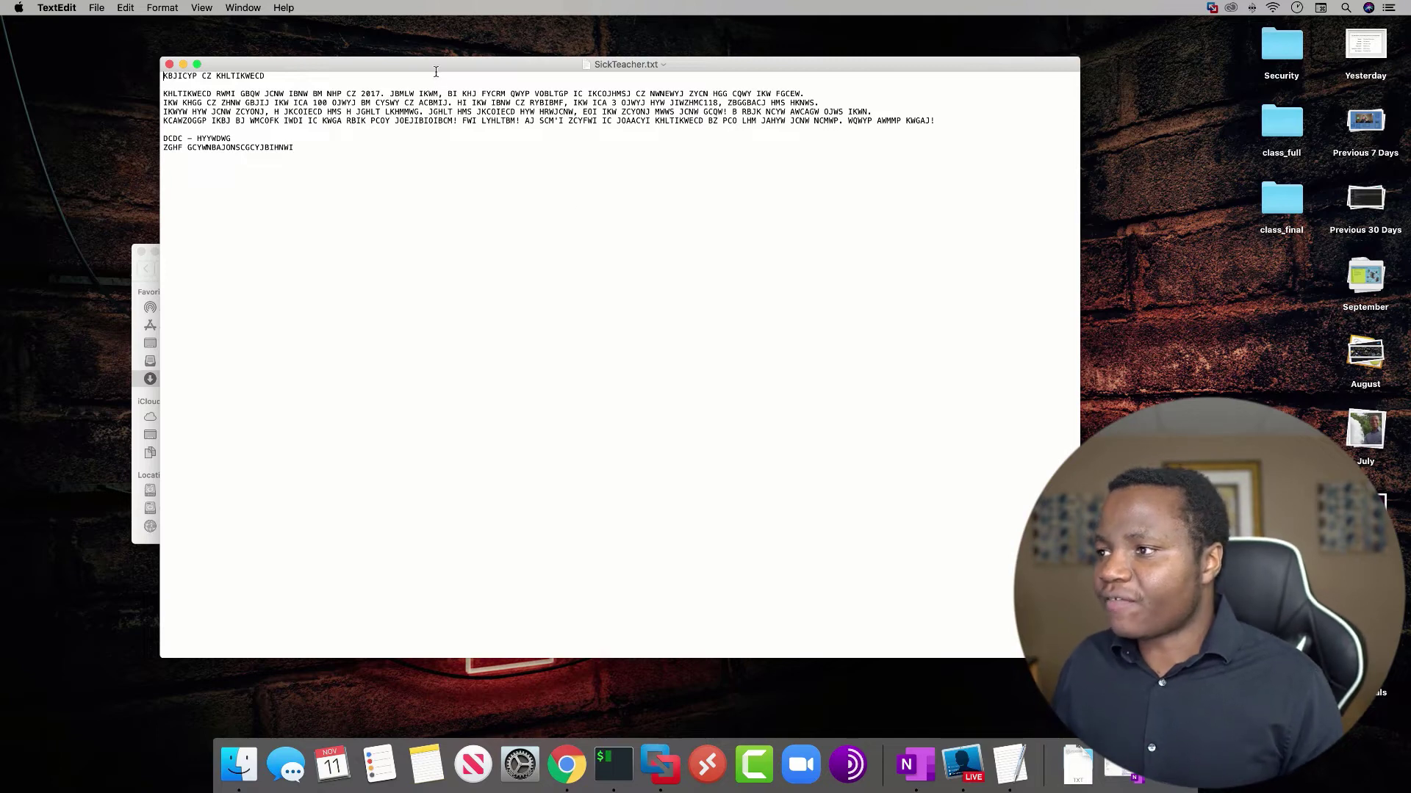
drag(437, 68, 393, 230)
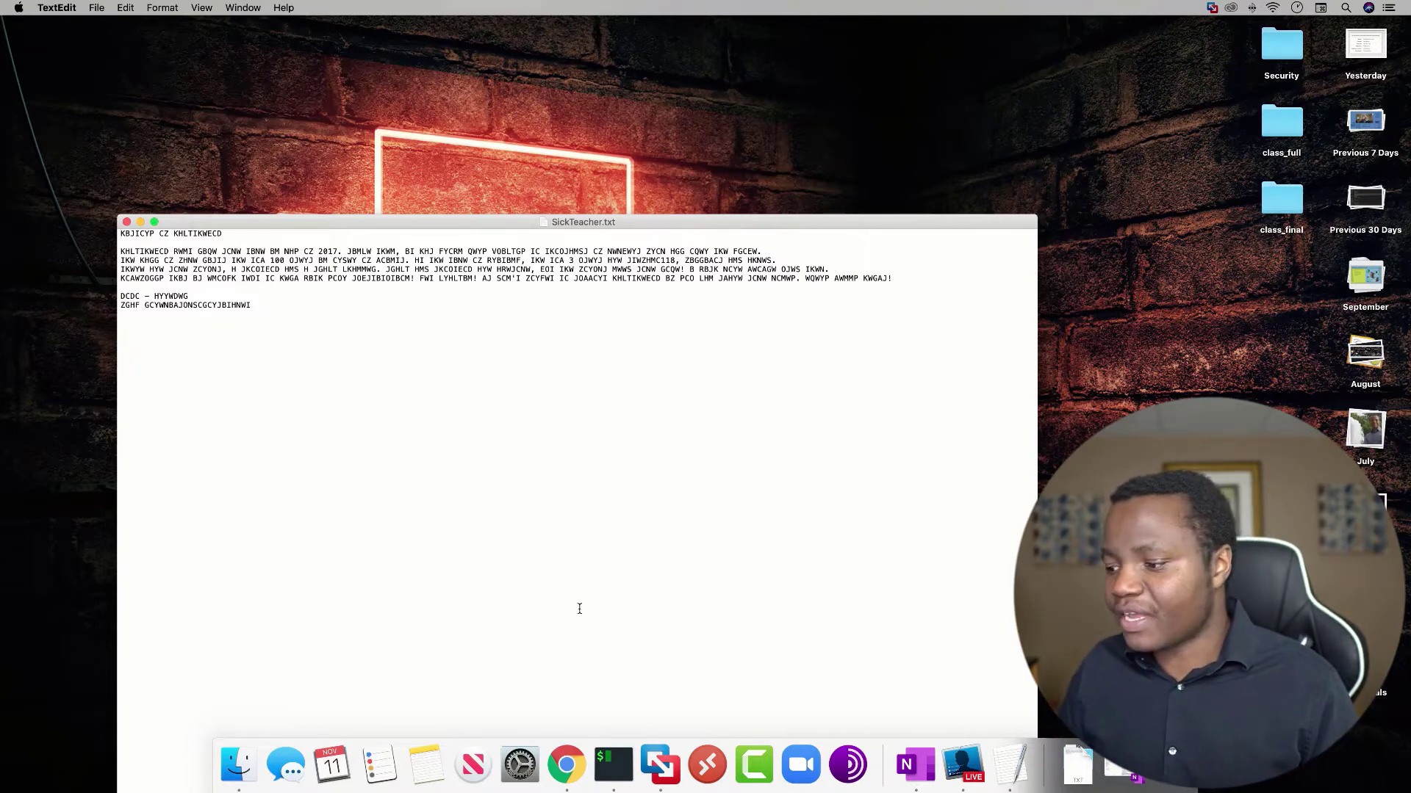
Search Google for 'substitution cipher' in Chrome and open the Wikipedia article
click(566, 766)
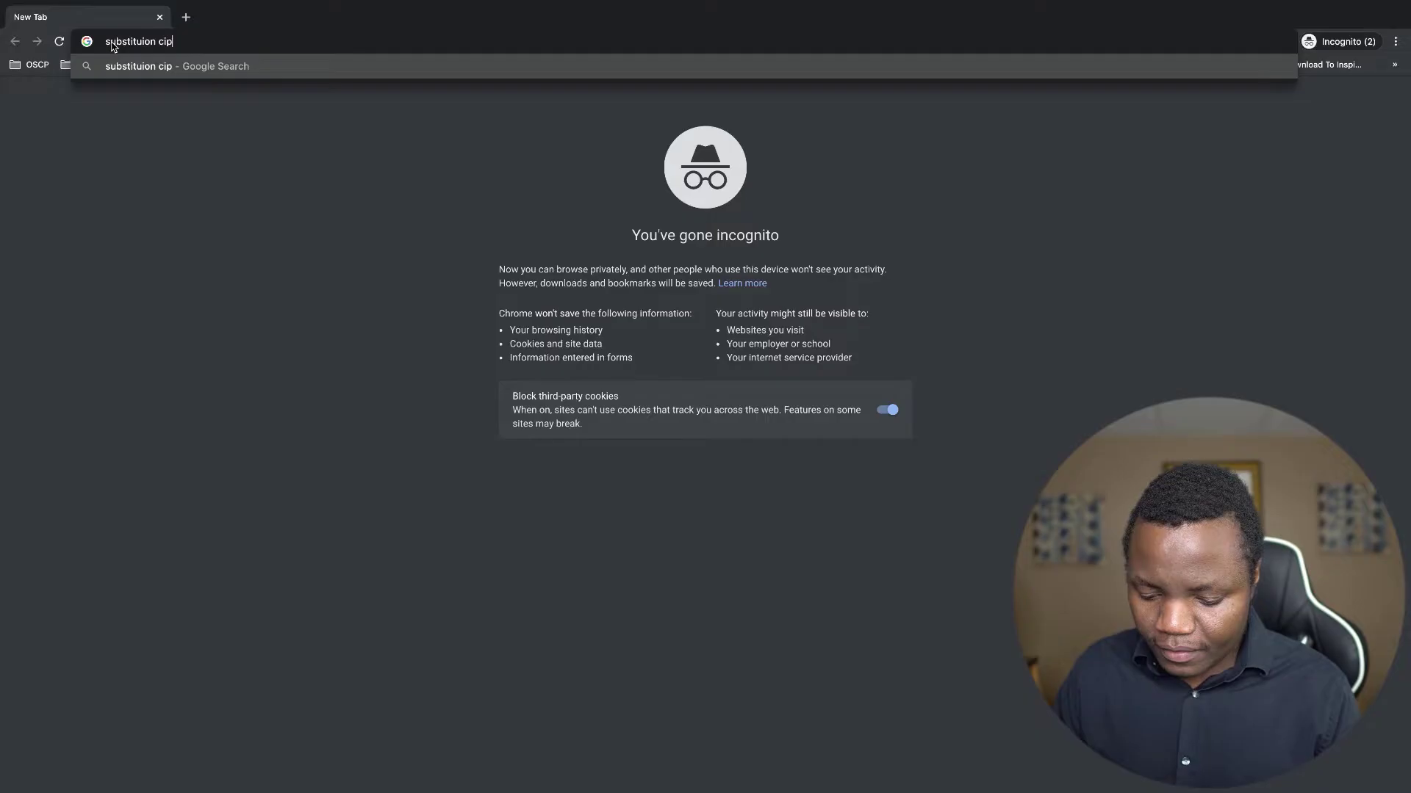
text(her)
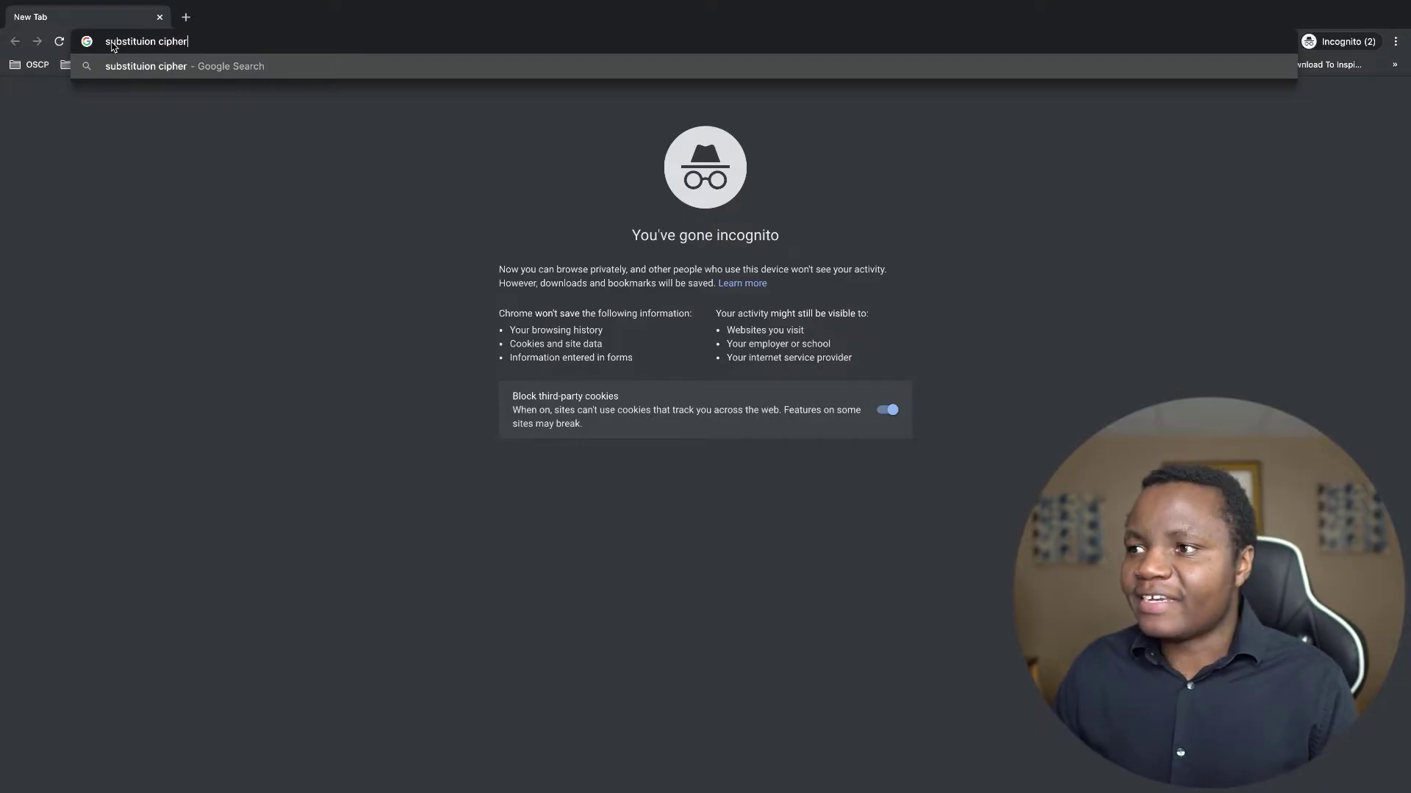
key(Return)
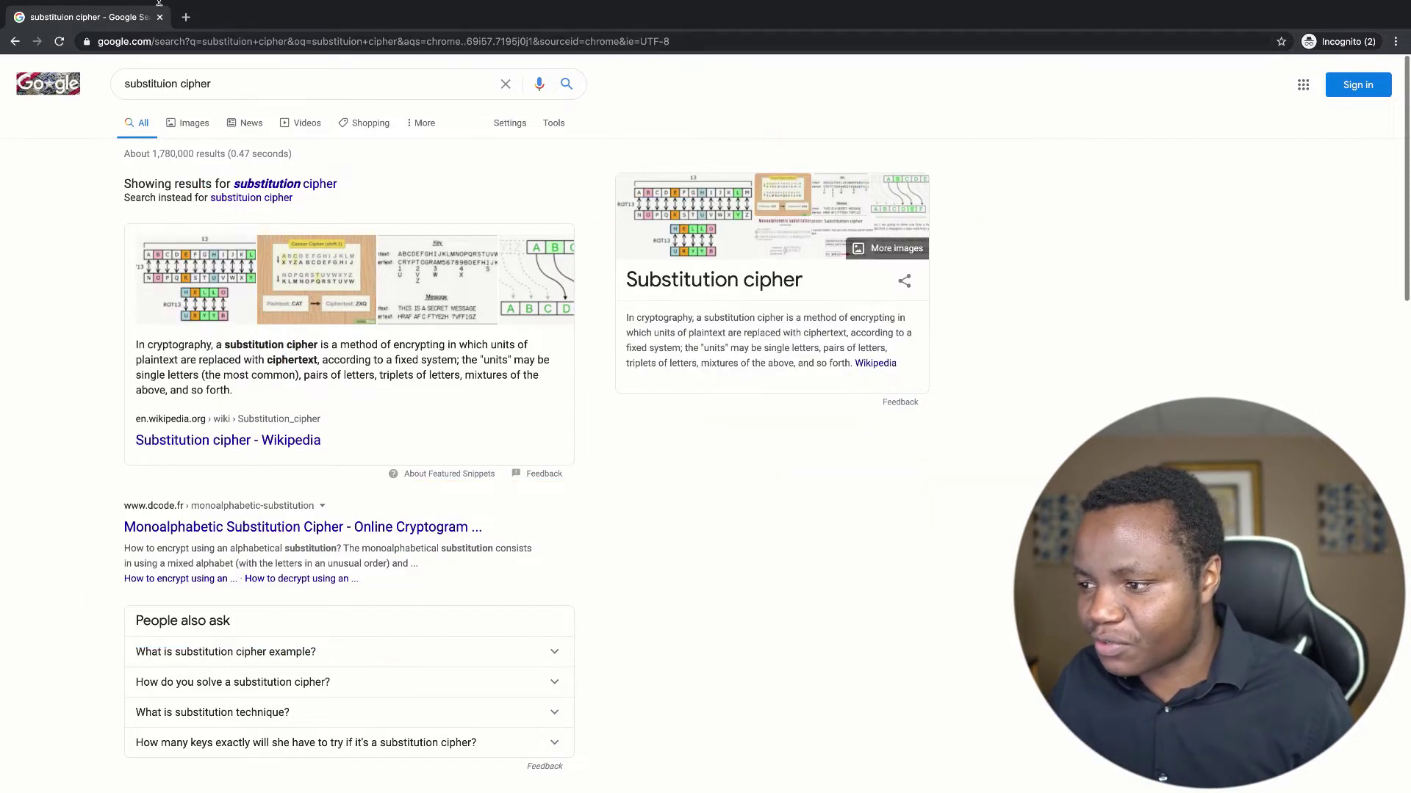
click(259, 443)
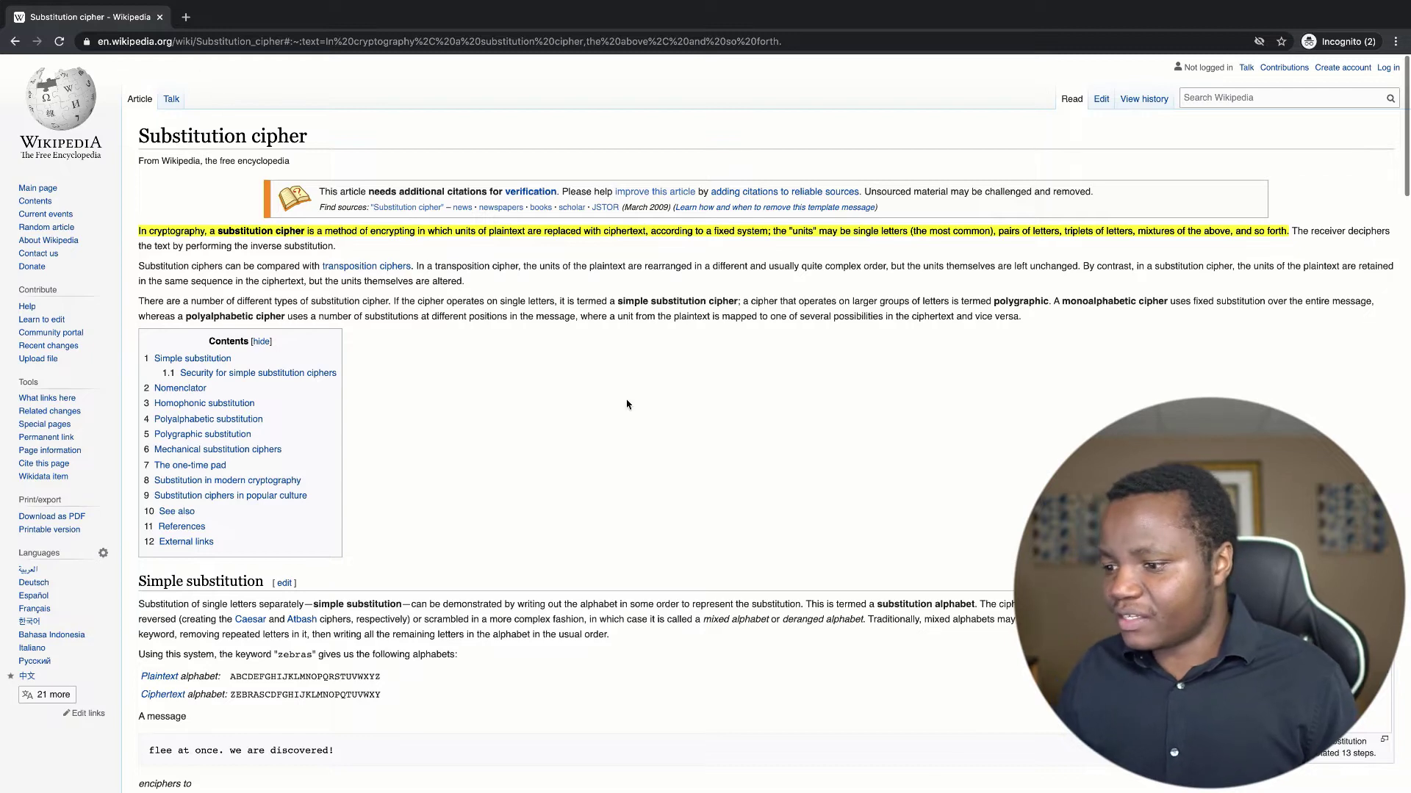
Scroll the Wikipedia article down to the Simple substitution example and back up
scroll(402, 468, down, 4)
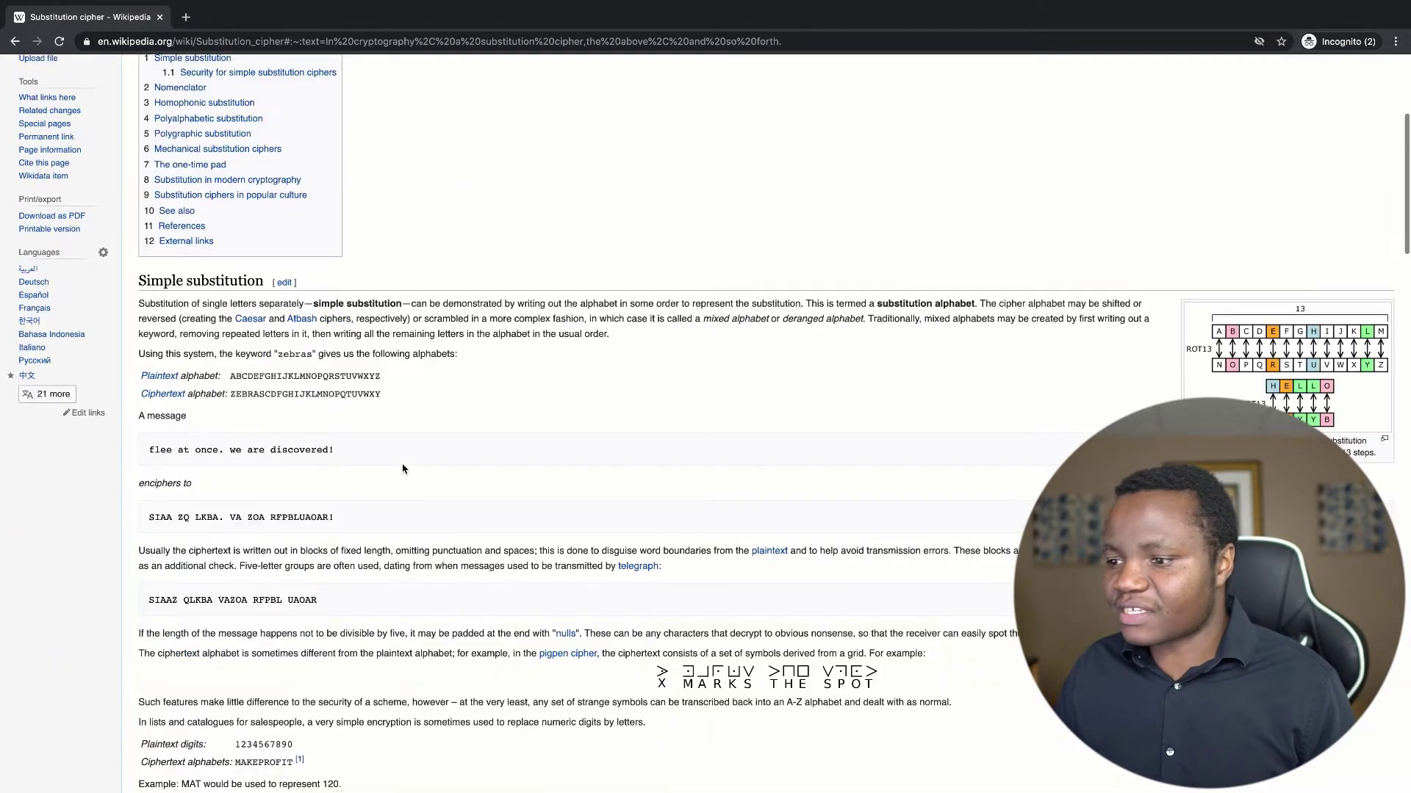
scroll(371, 476, up, 4)
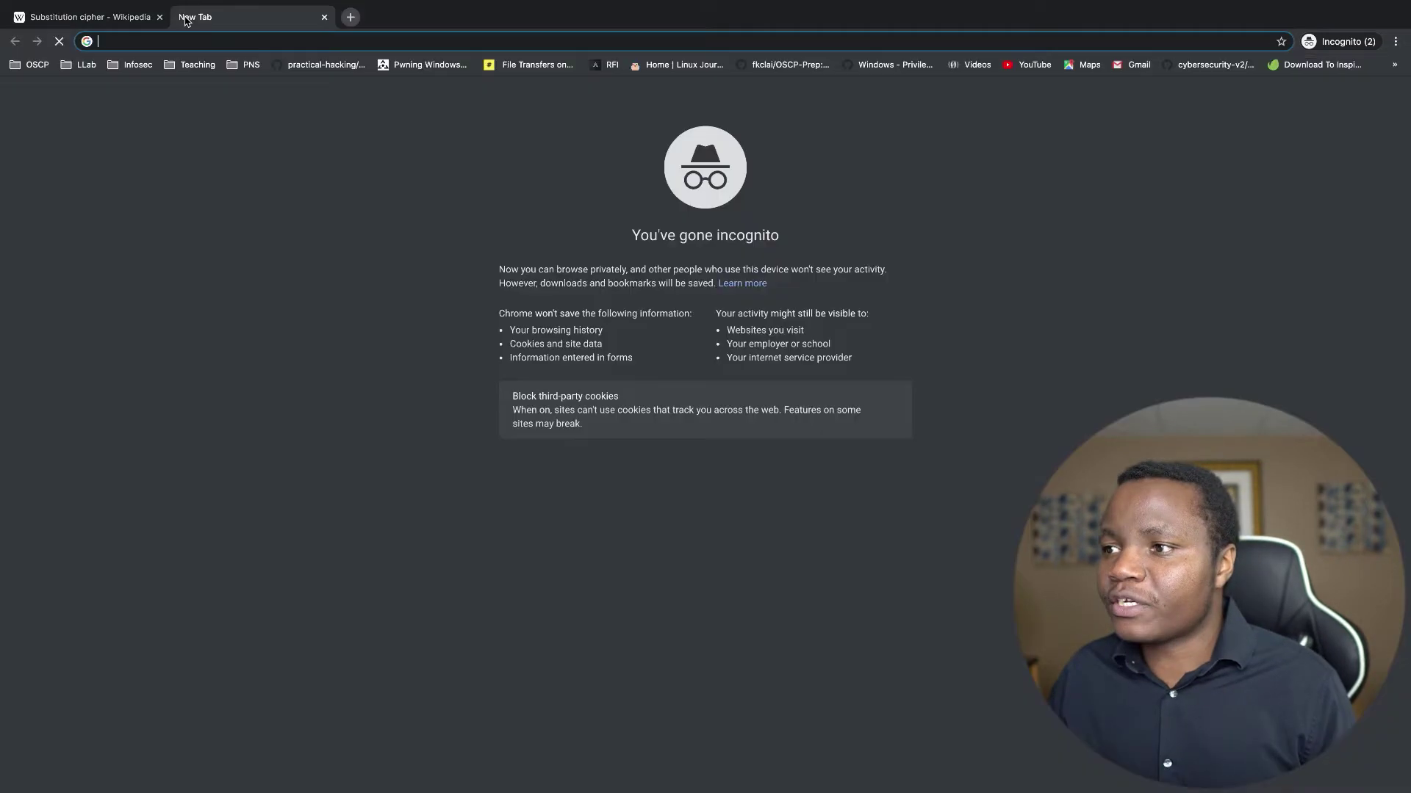
In a new tab, search Google for 'substitution decipher online'
click(186, 17)
text(substitution cipher)
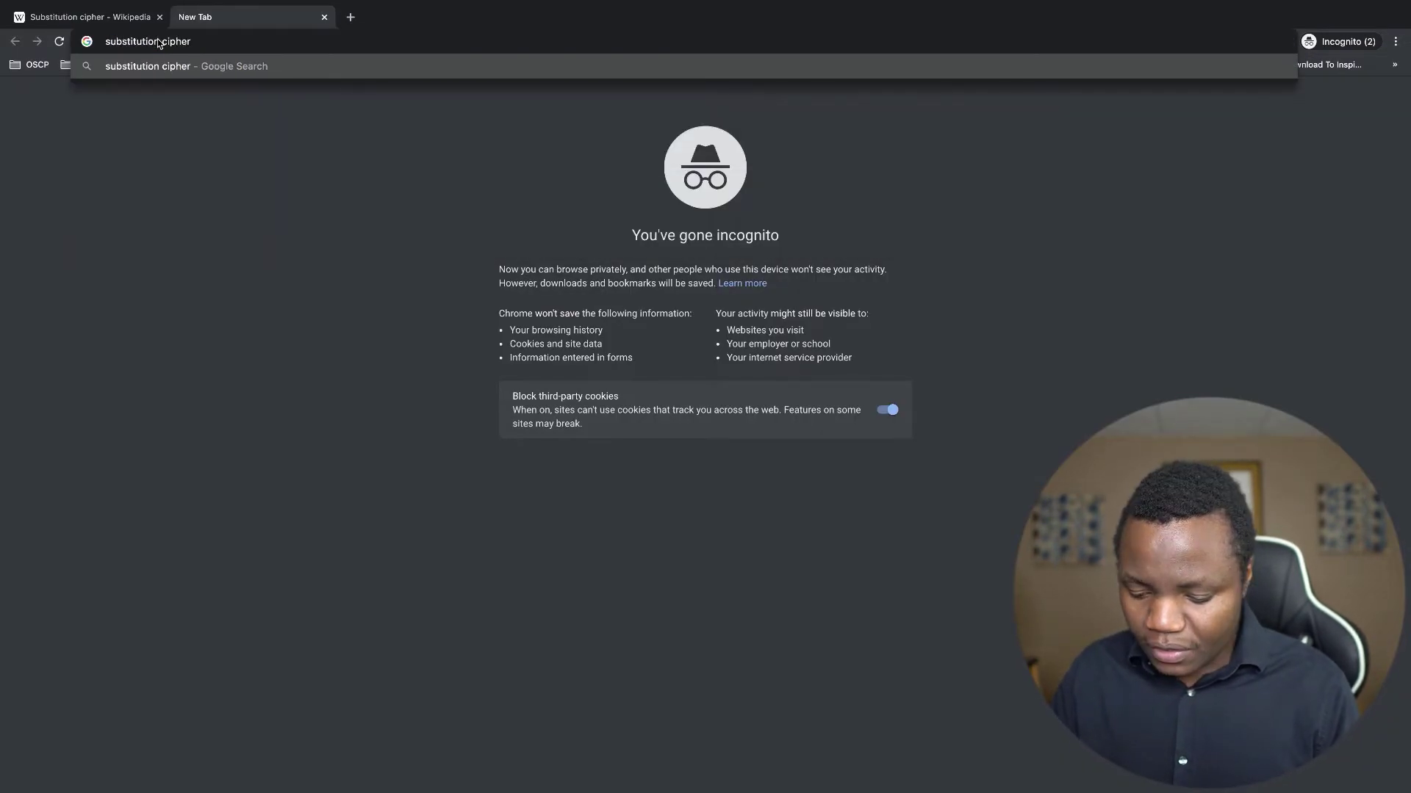
text( online)
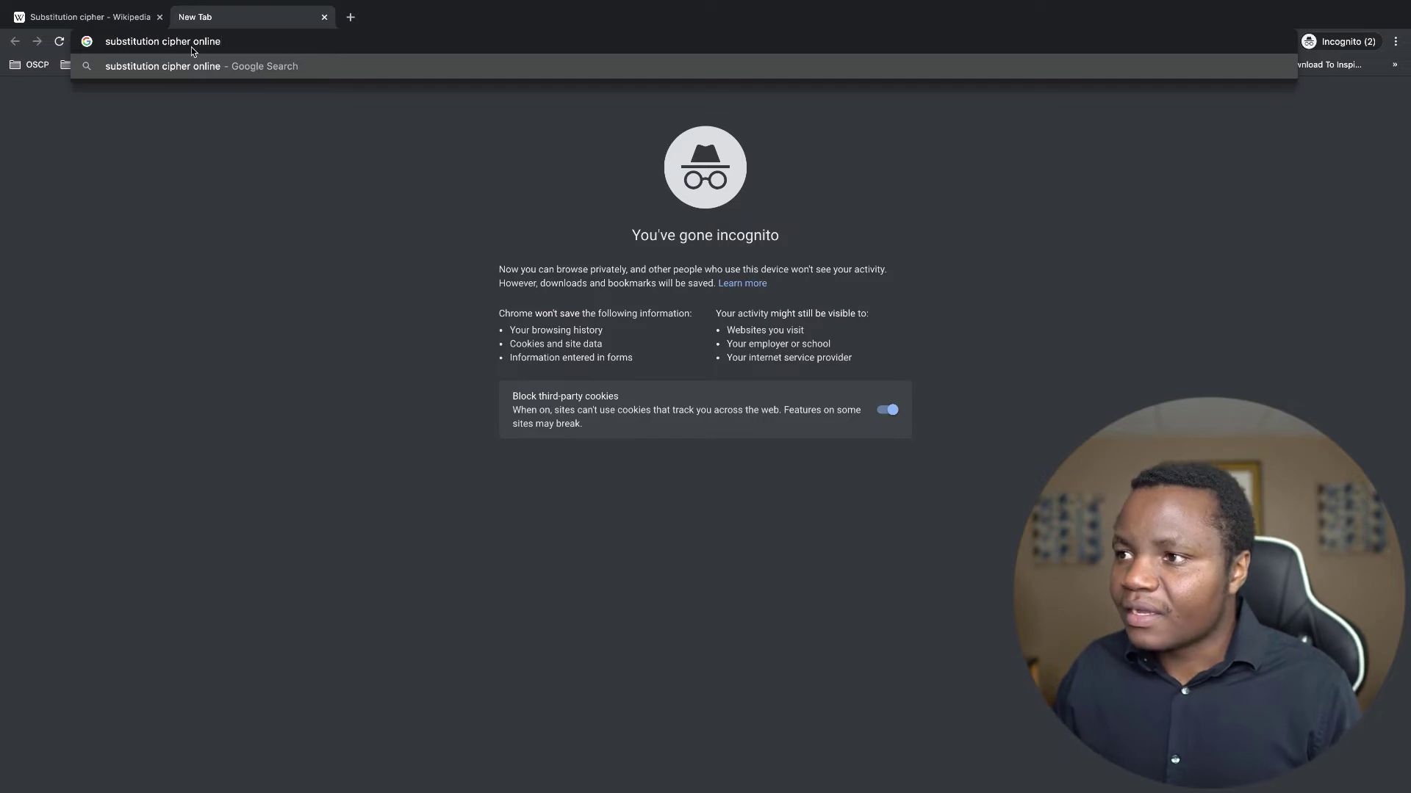
click(163, 41)
text(de)
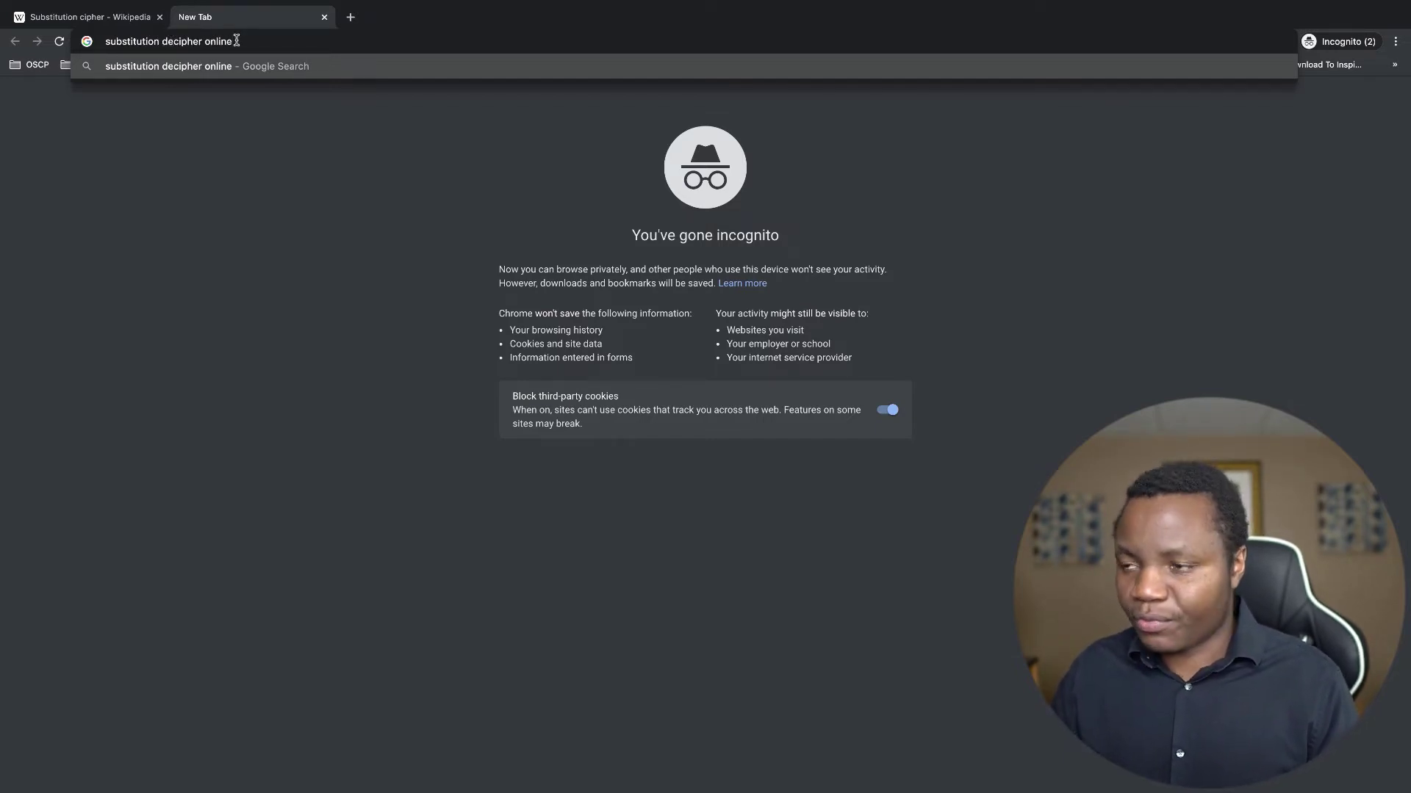
key(Return)
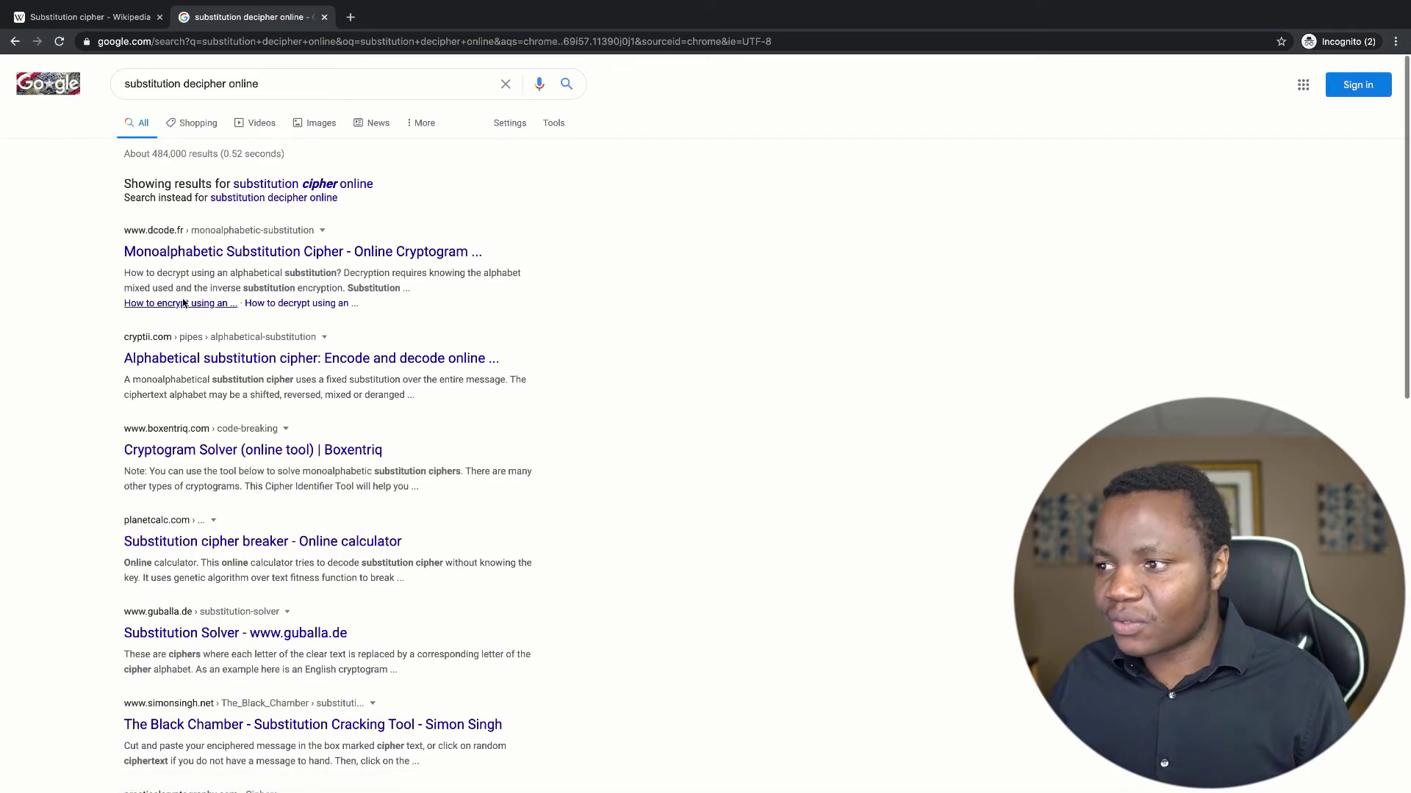
Open the cryptii and guballa.de Substitution Solver results in new tabs
right_click(243, 356)
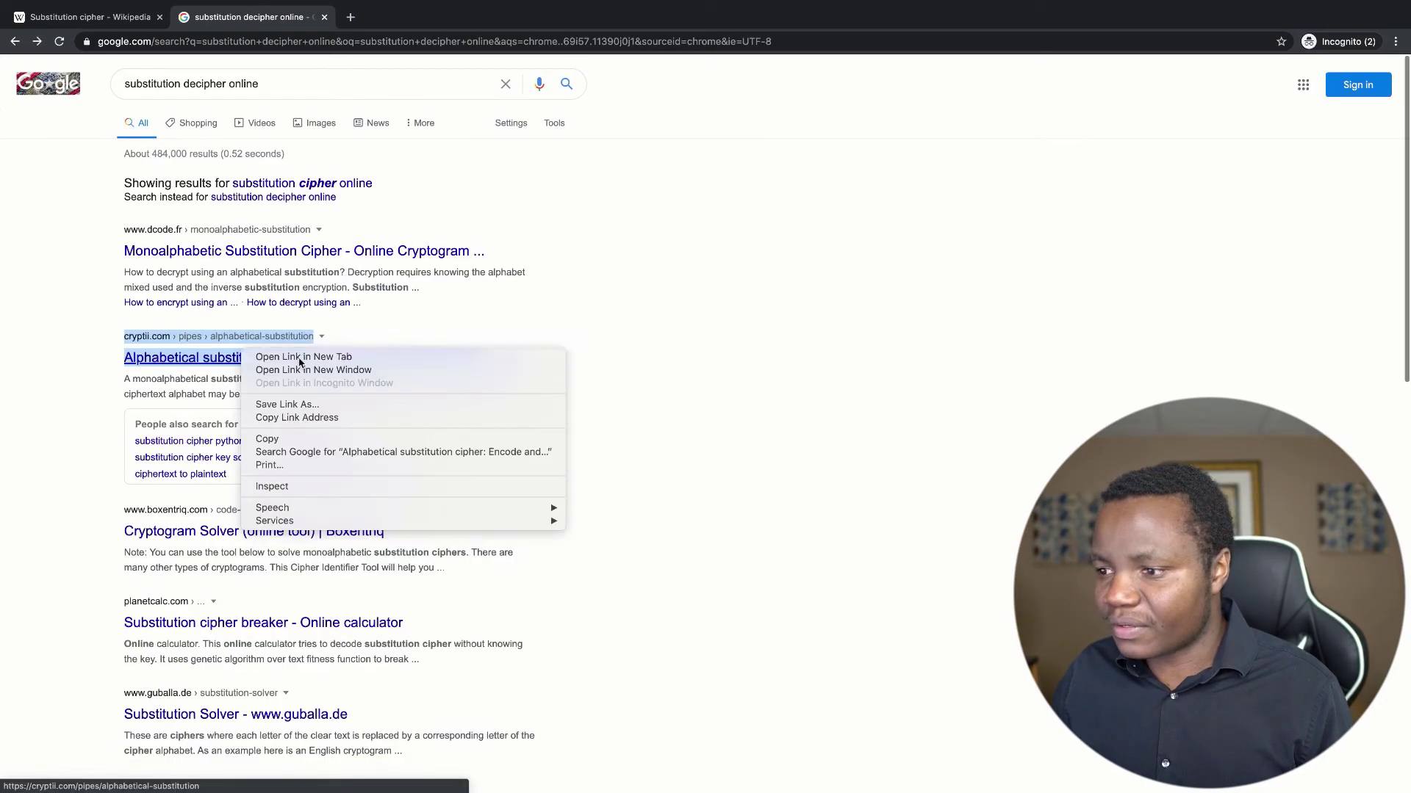
click(294, 360)
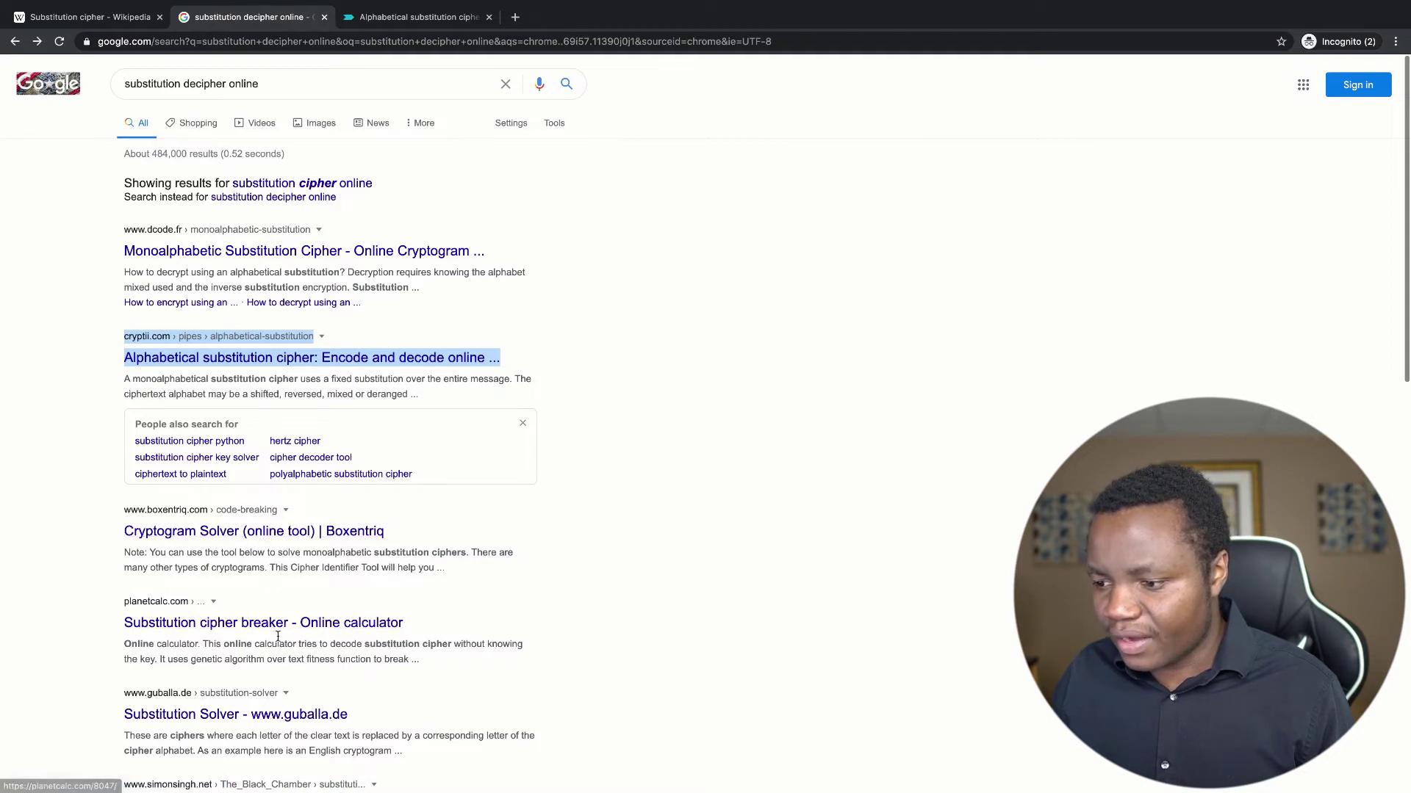
right_click(246, 716)
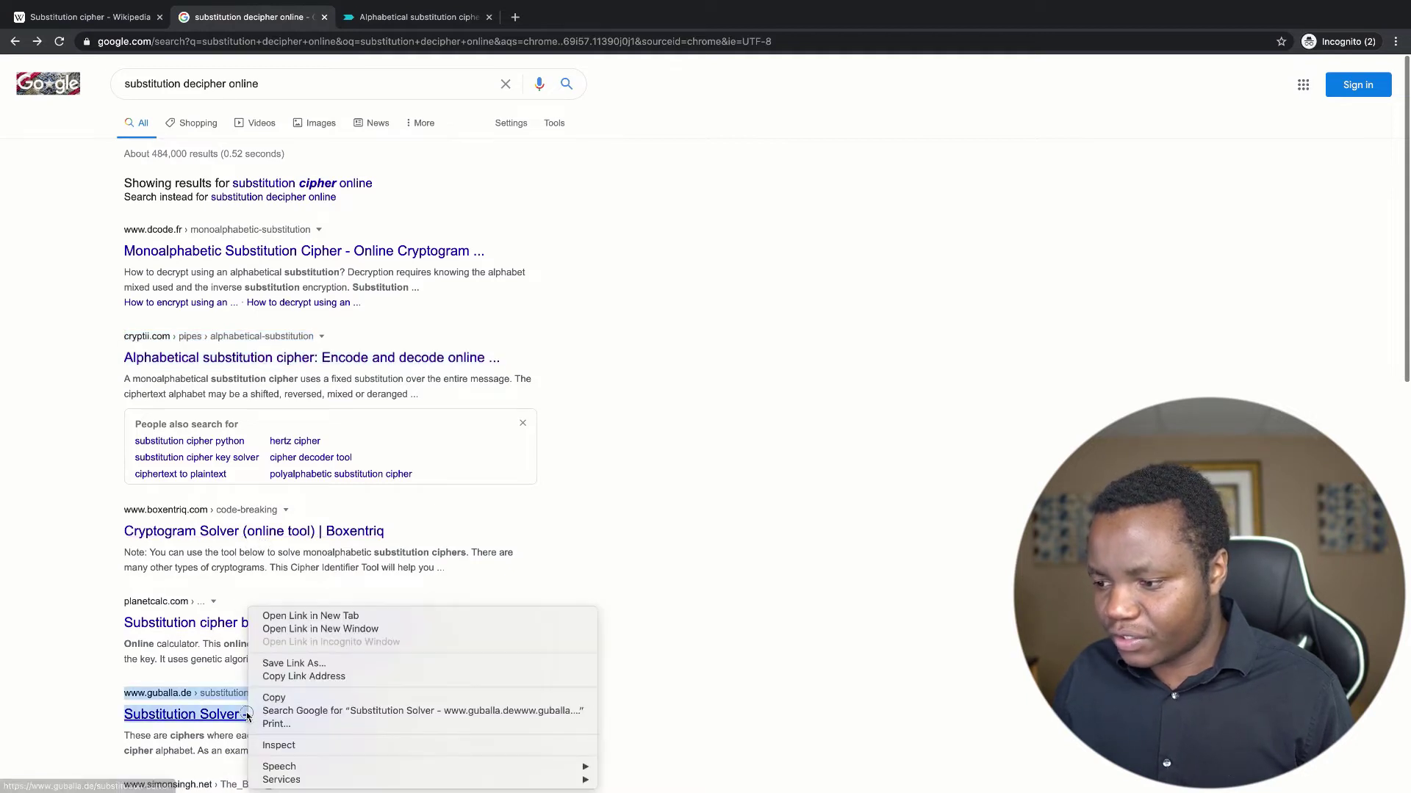
click(304, 622)
Switch to the Substitution Solver tab and close the cryptii page
click(536, 15)
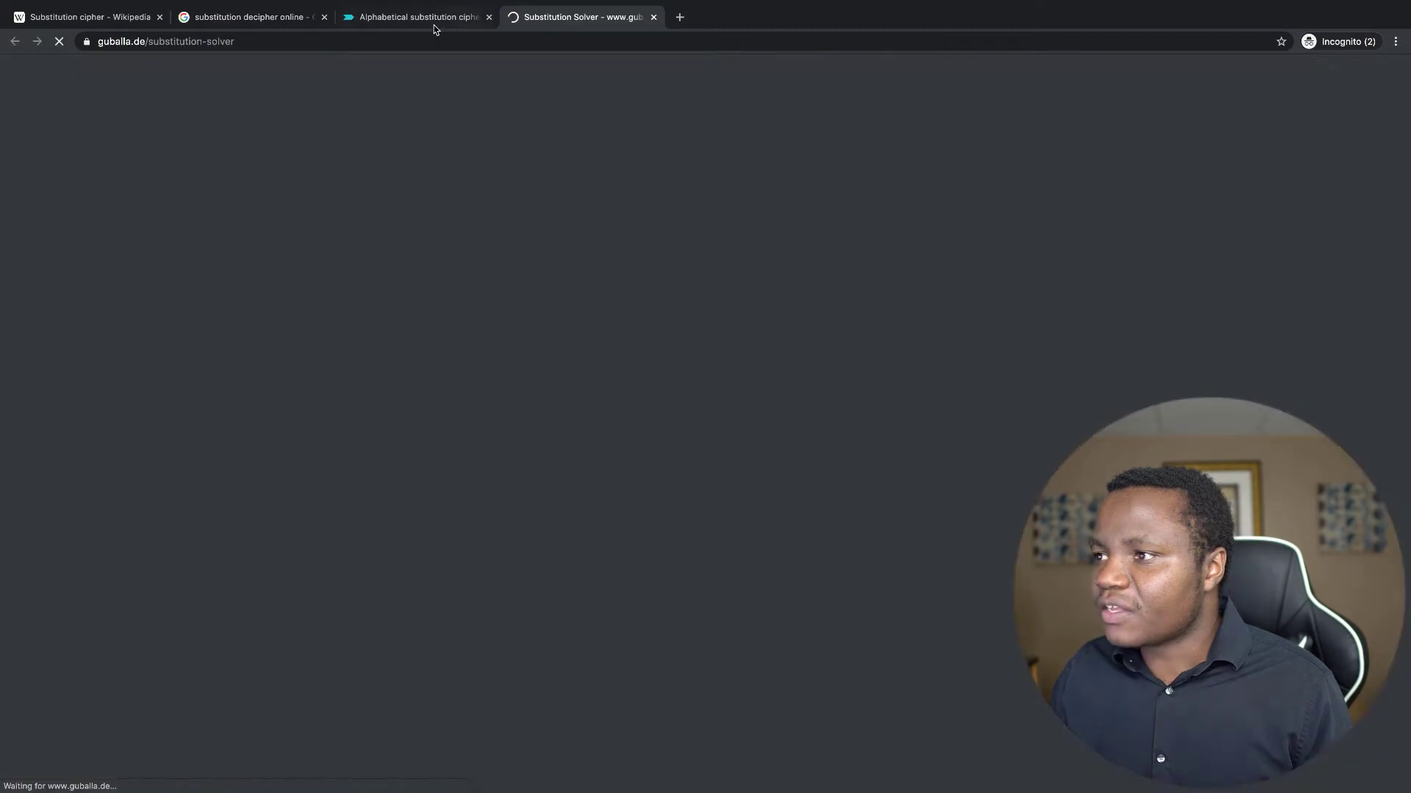
click(433, 28)
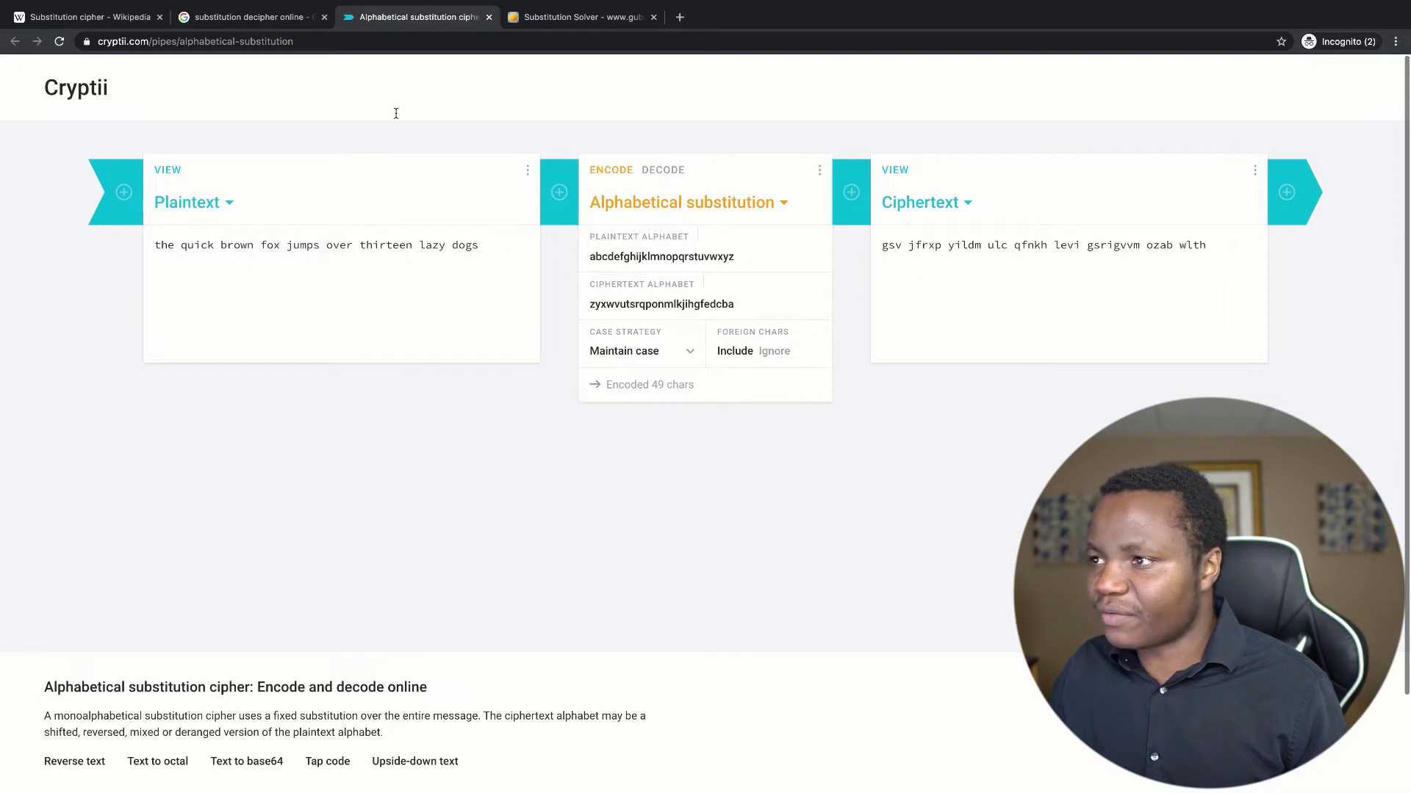
click(488, 17)
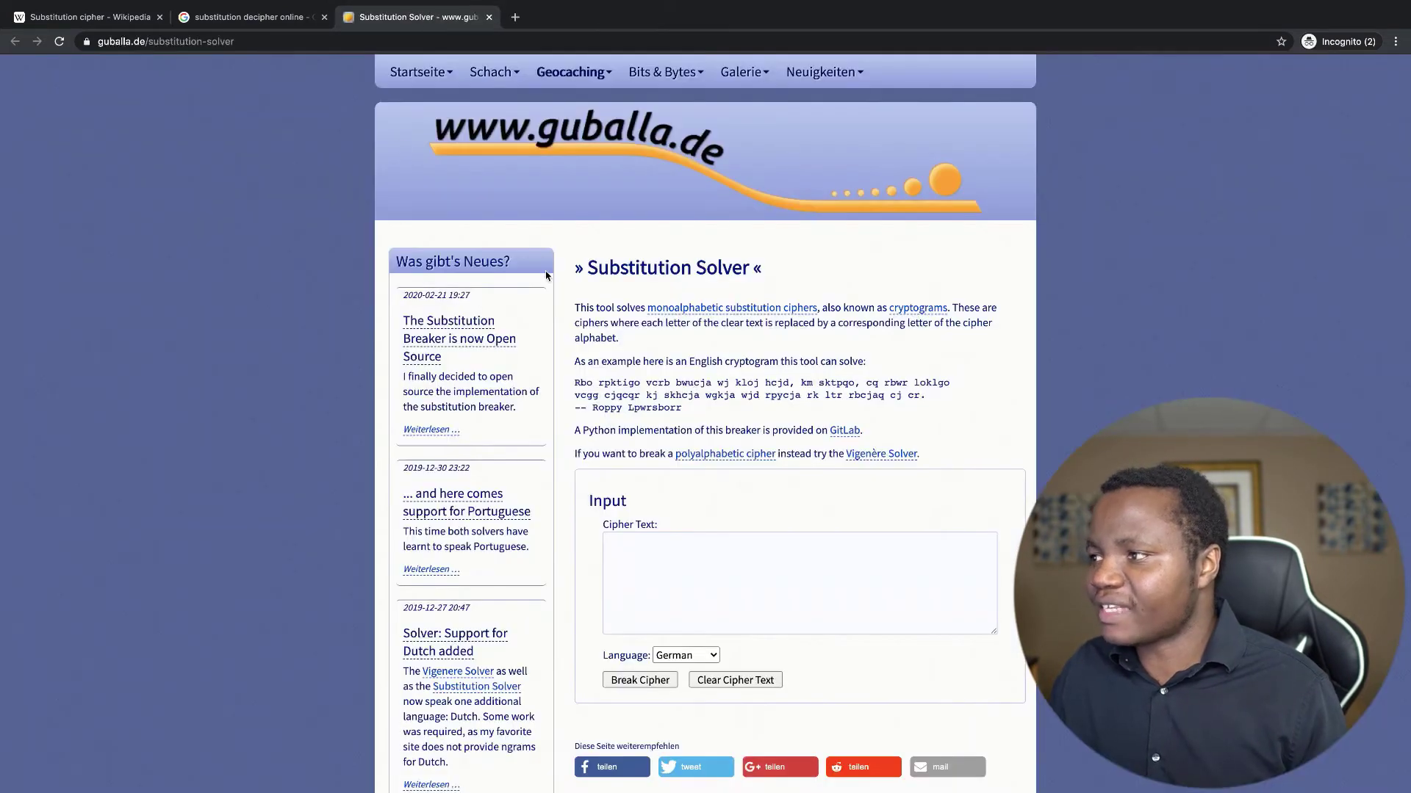
Set the solver language to English and ready the Cipher Text box
scroll(661, 471, down, 2)
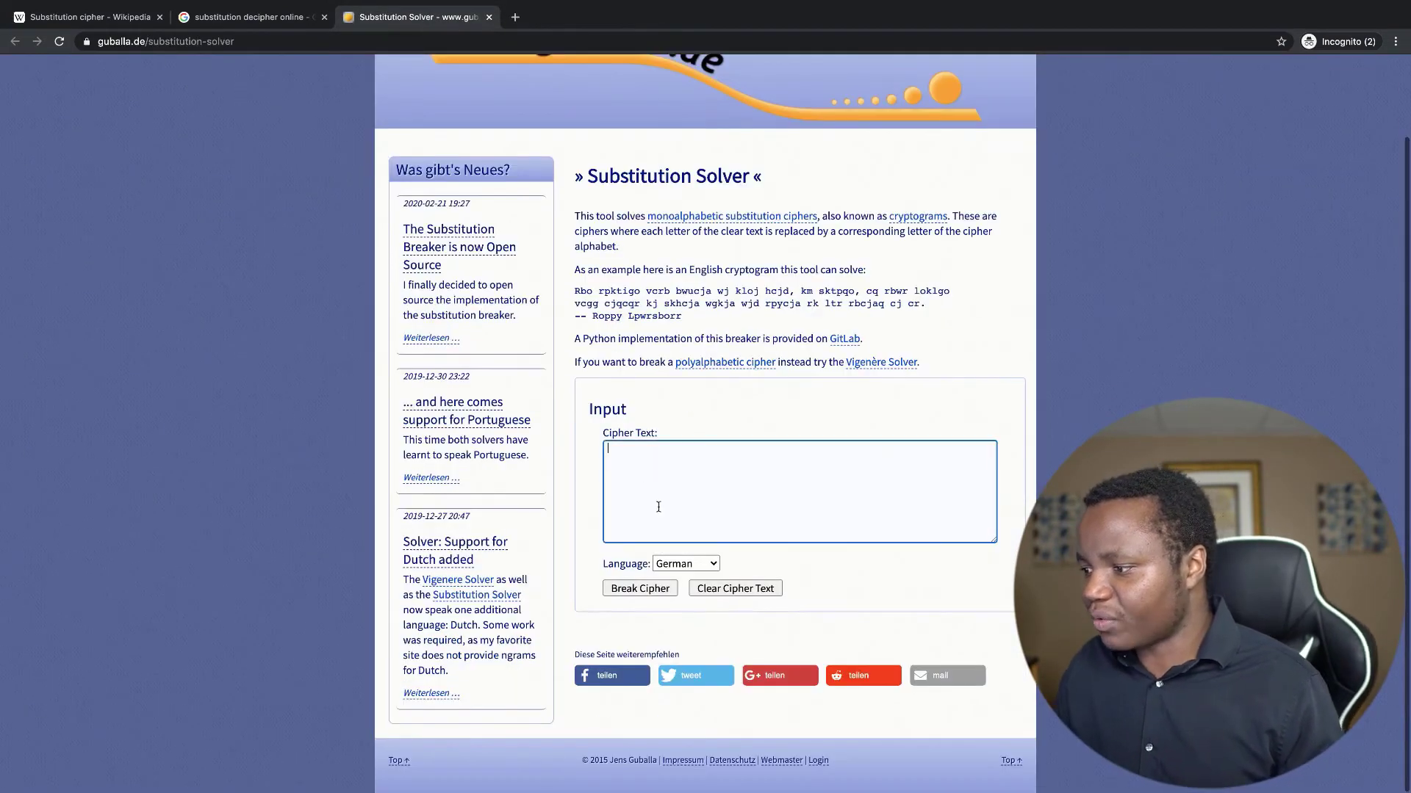
click(684, 563)
click(678, 577)
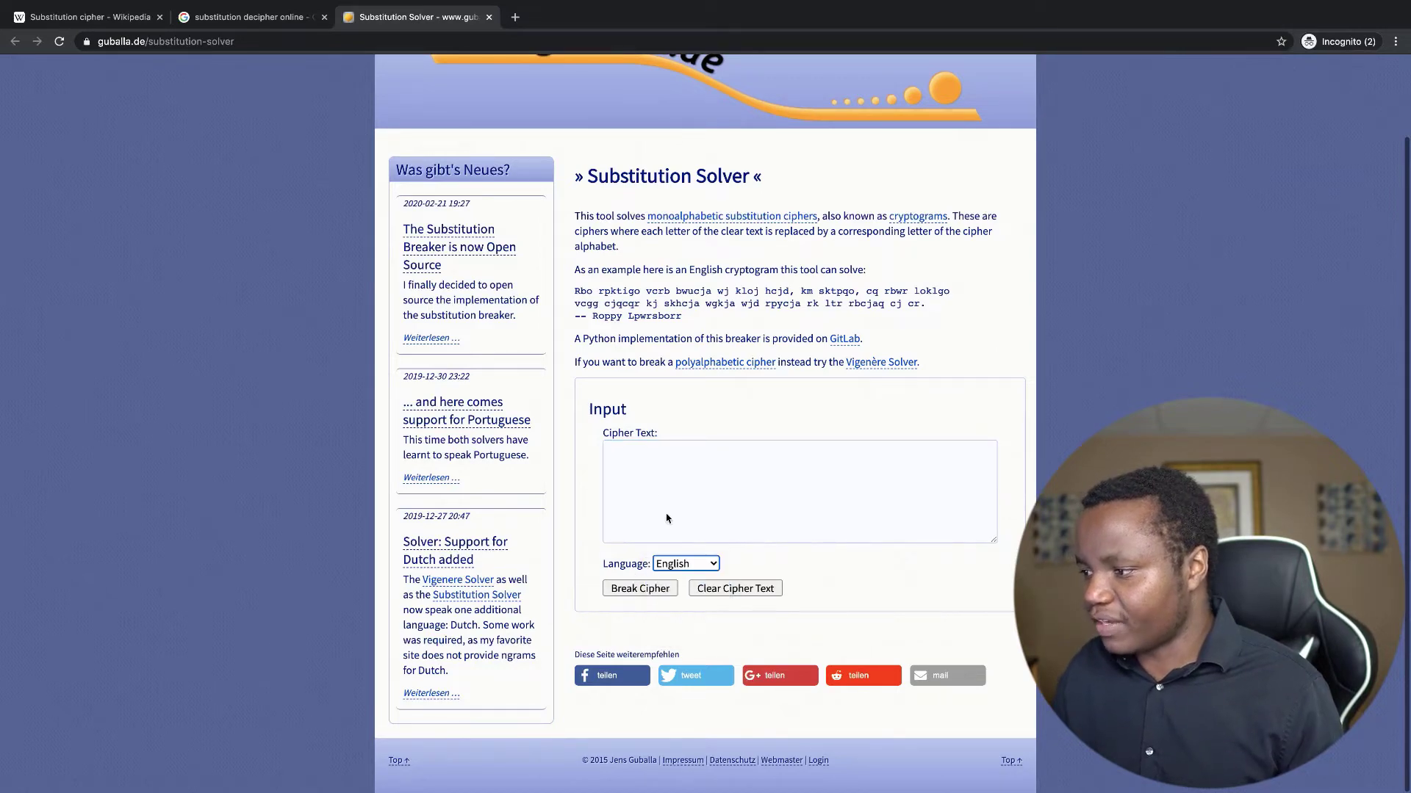
click(653, 474)
key(ctrl+Left)
key(ctrl+Left)
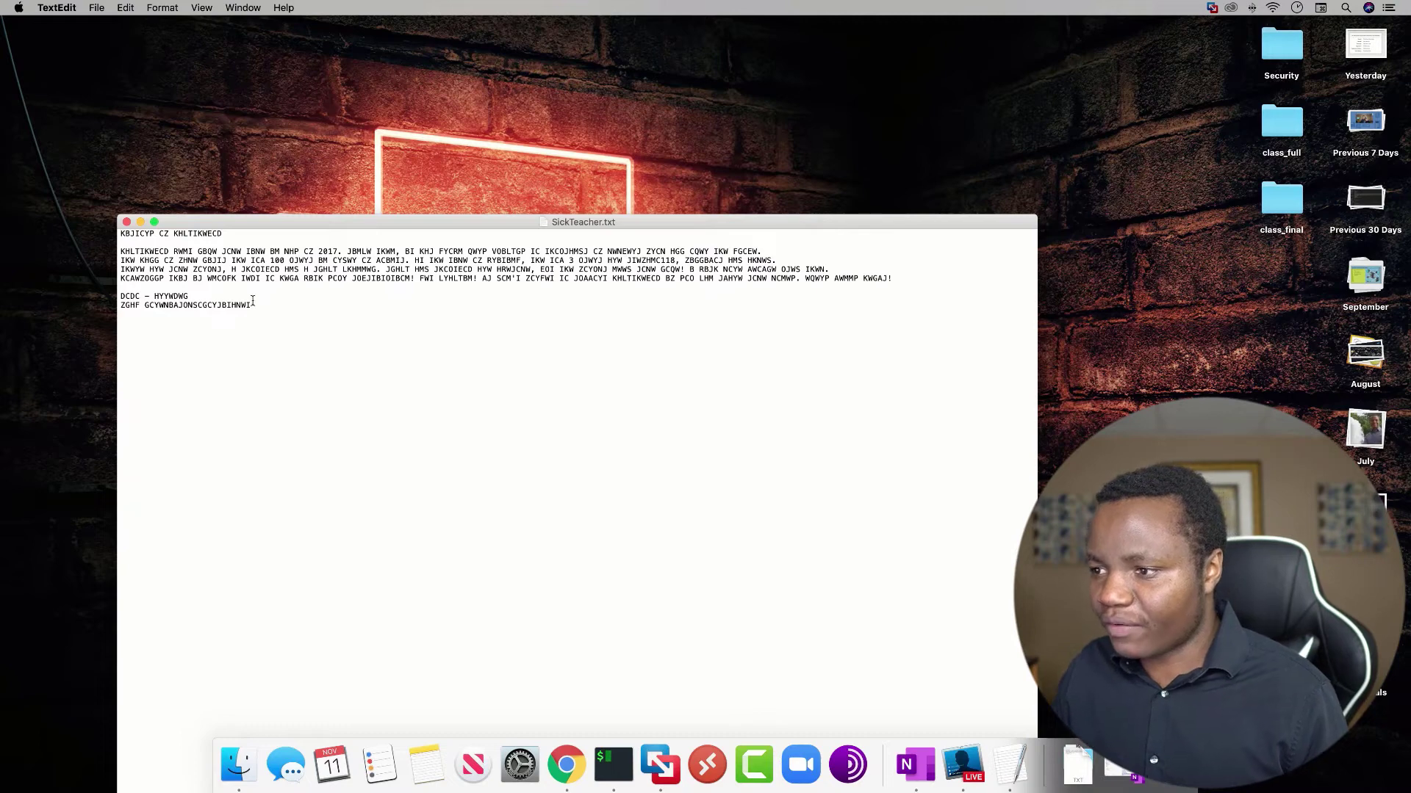
Copy all of SickTeacher.txt's ciphertext in TextEdit
drag(251, 305, 120, 235)
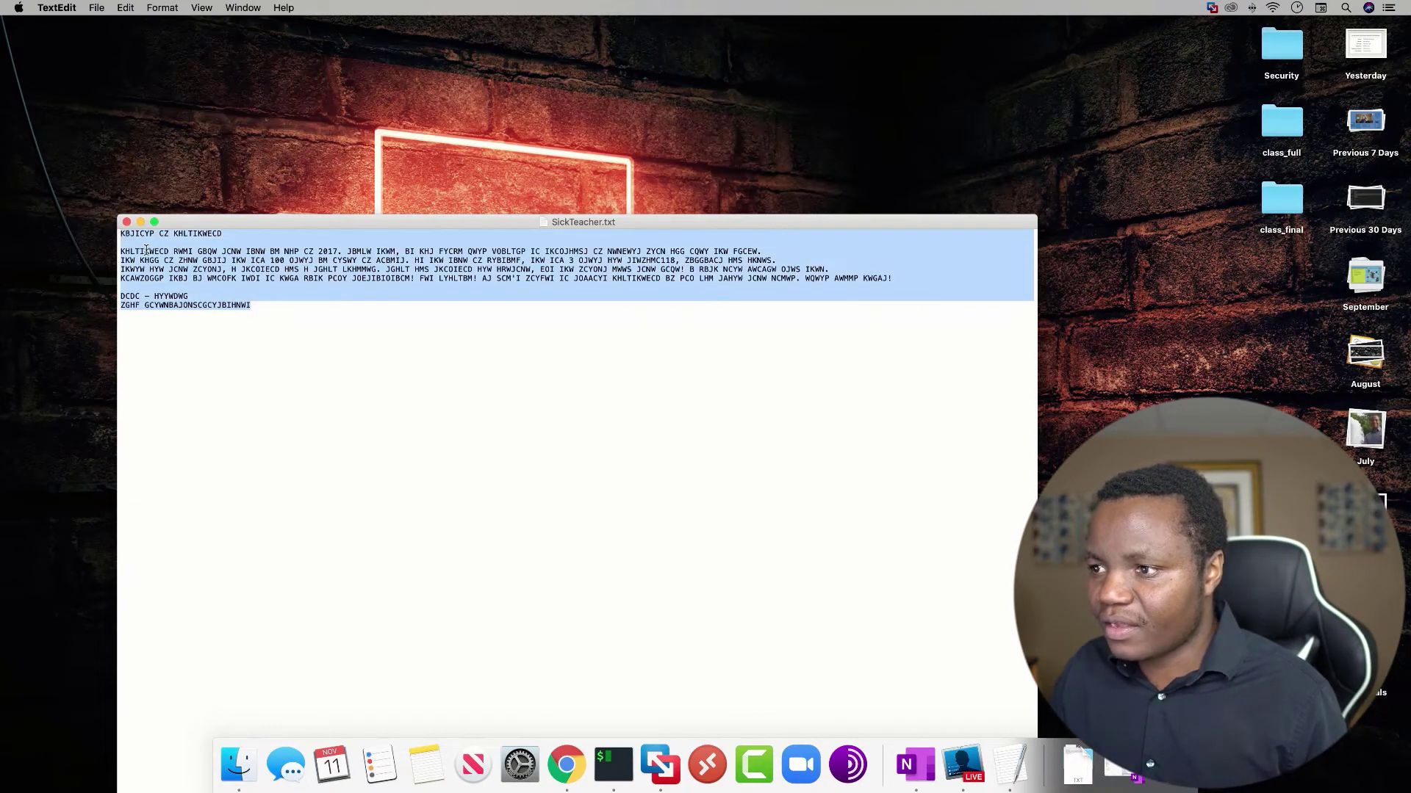
right_click(236, 277)
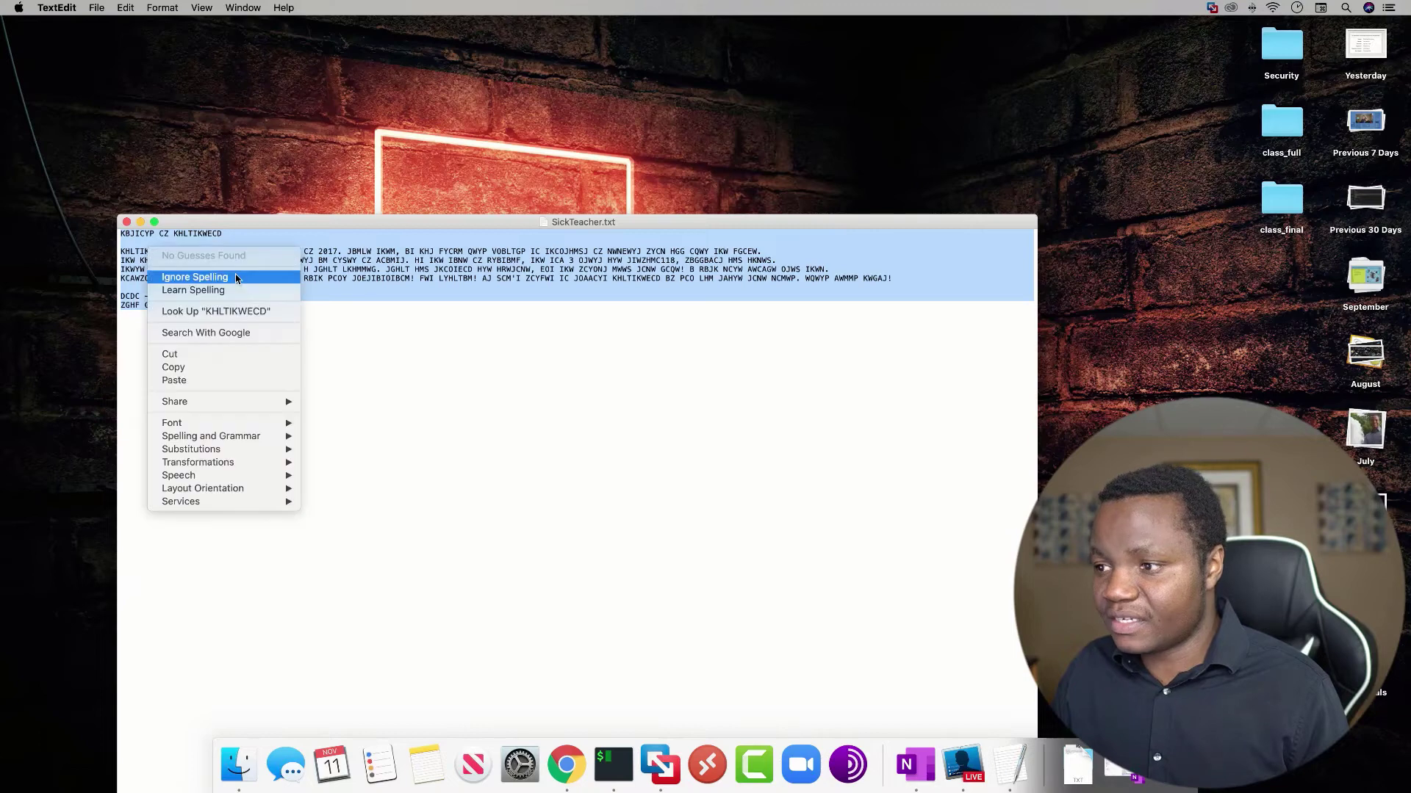
click(174, 367)
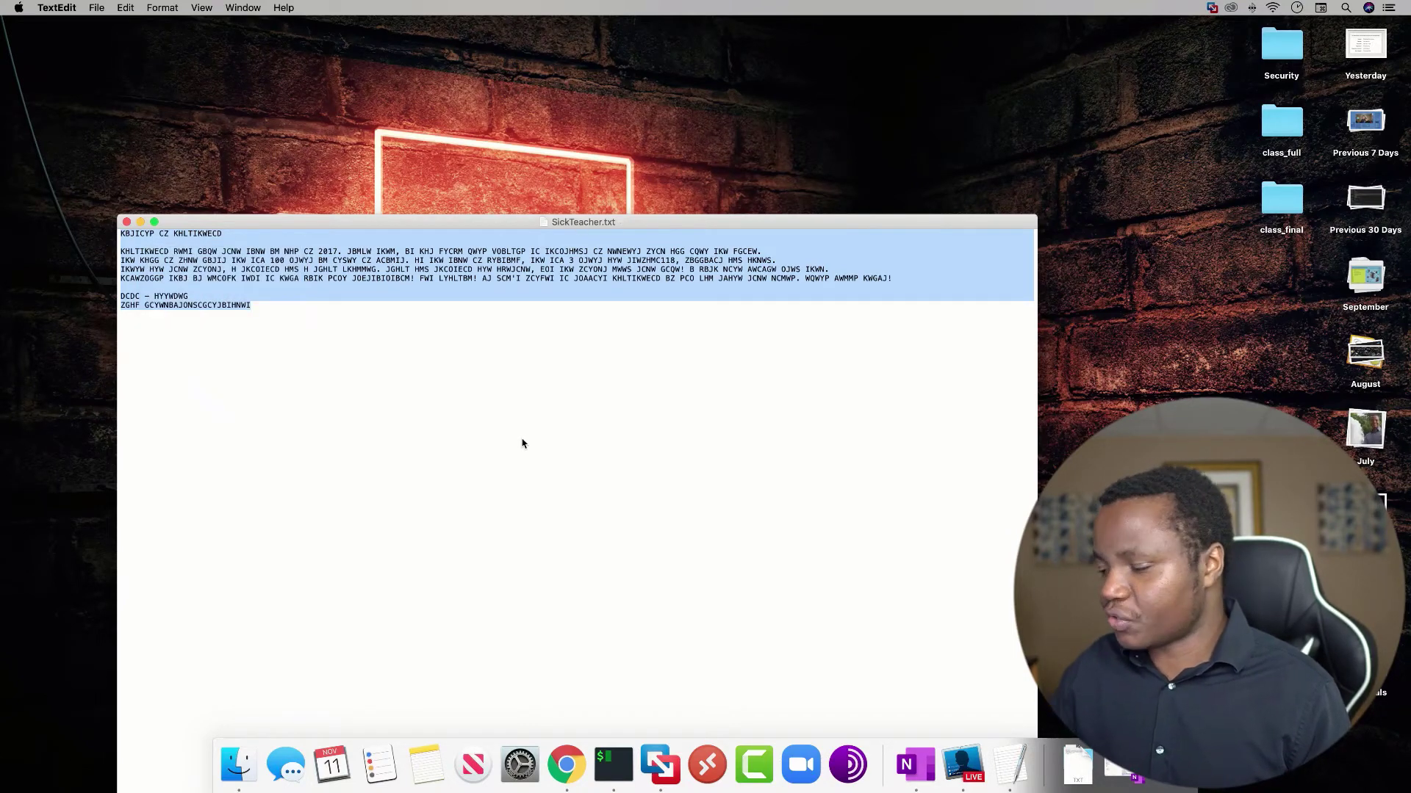
key(ctrl+Right)
key(ctrl+Right)
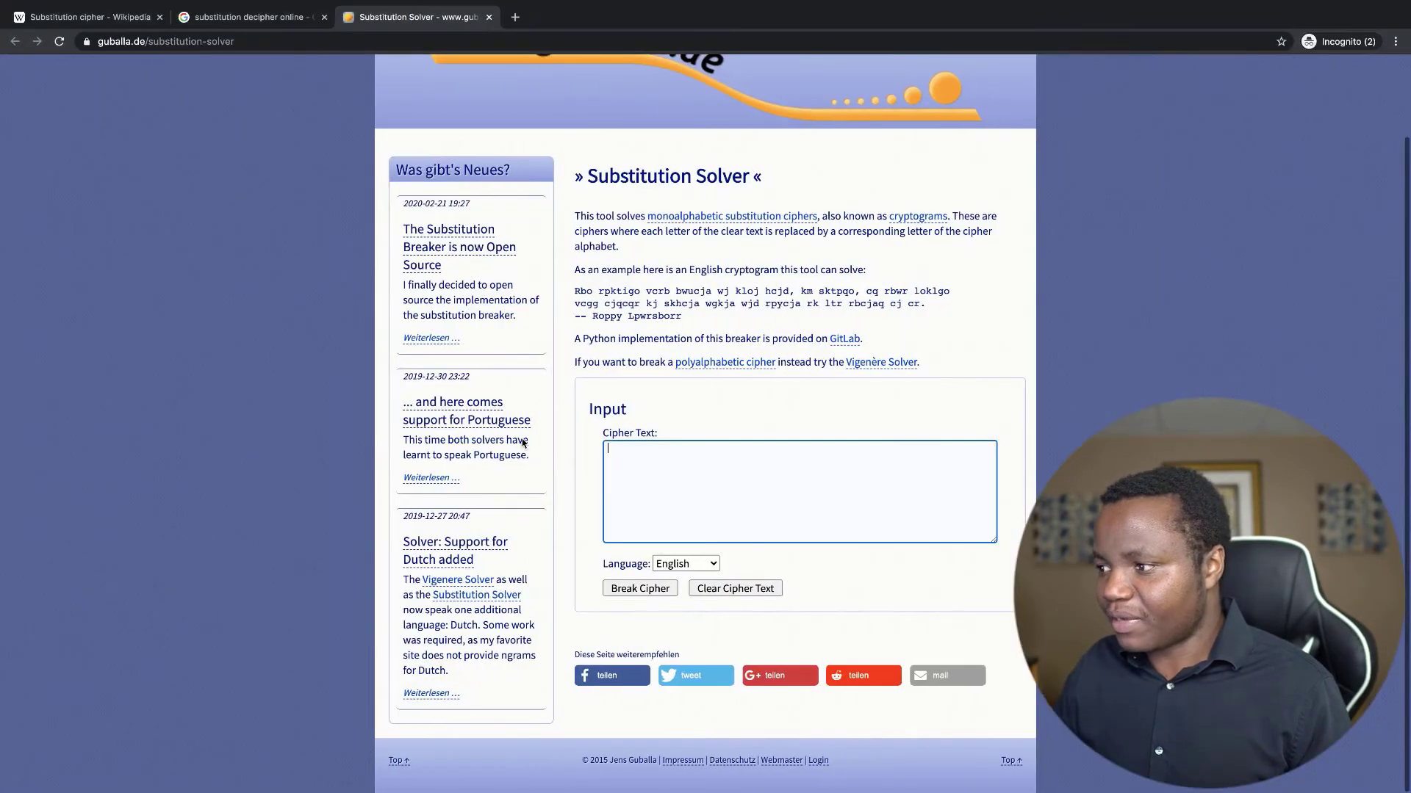
Paste the ciphertext into the Cipher Text box and break the cipher
right_click(650, 477)
click(670, 560)
key(super+a)
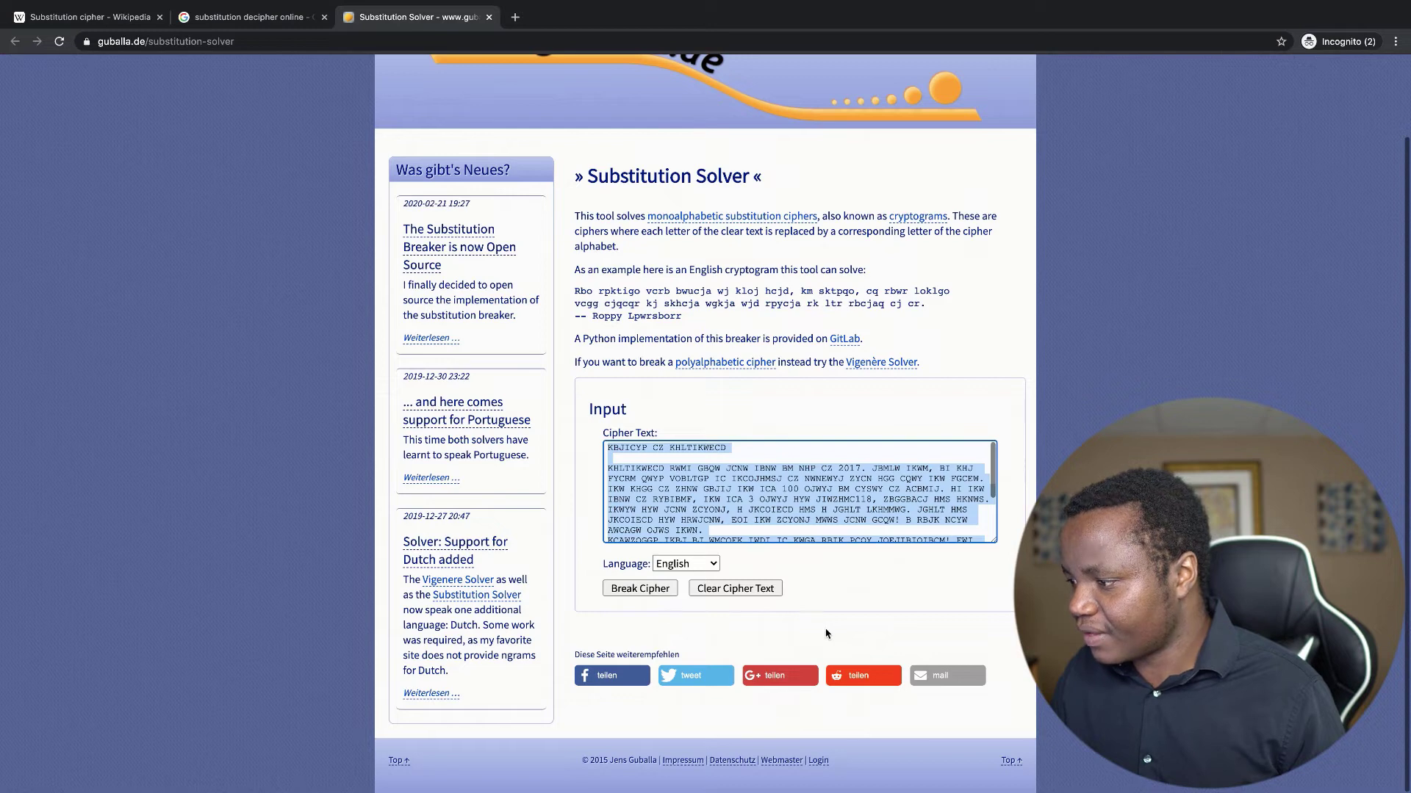
click(639, 589)
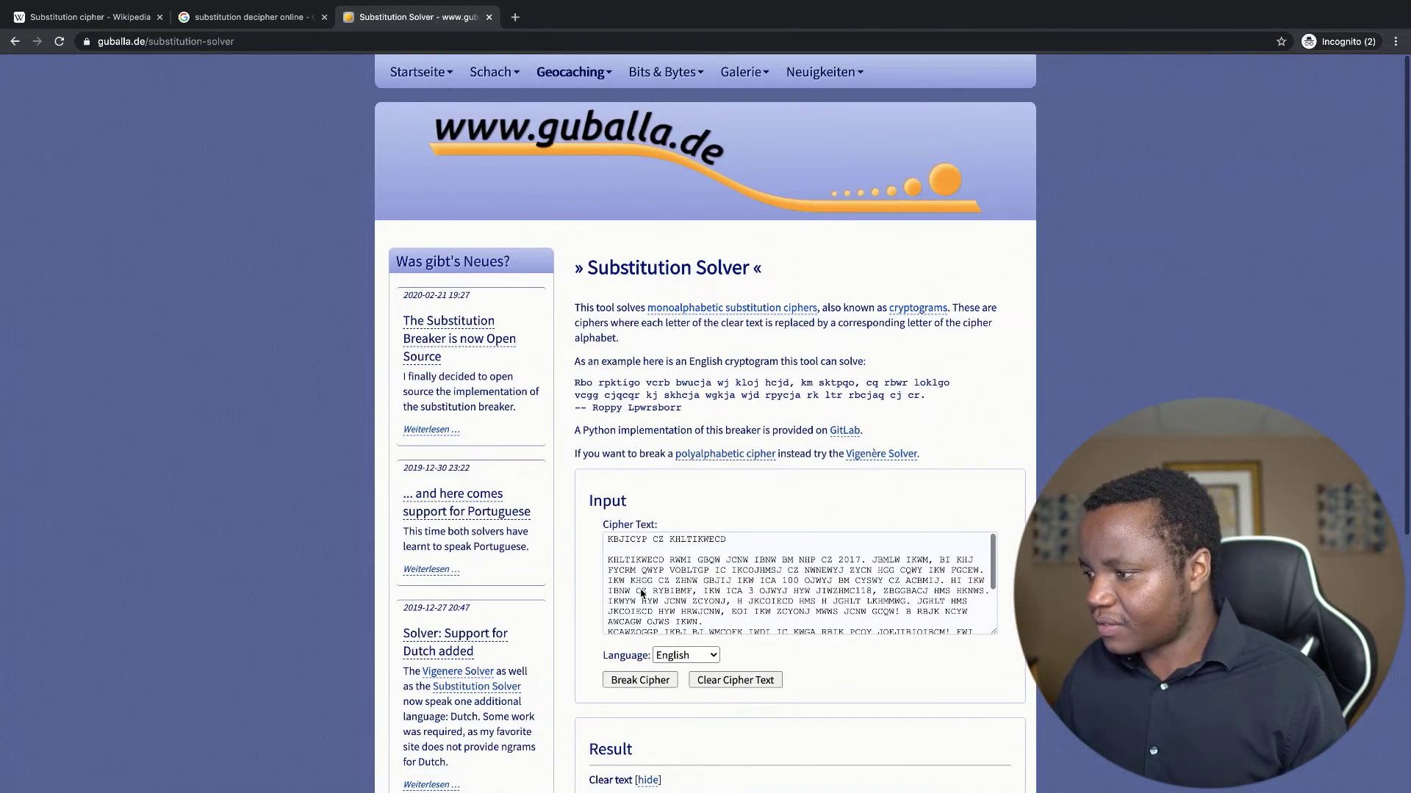
scroll(637, 592, down, 5)
scroll(625, 477, up, 3)
scroll(625, 481, down, 8)
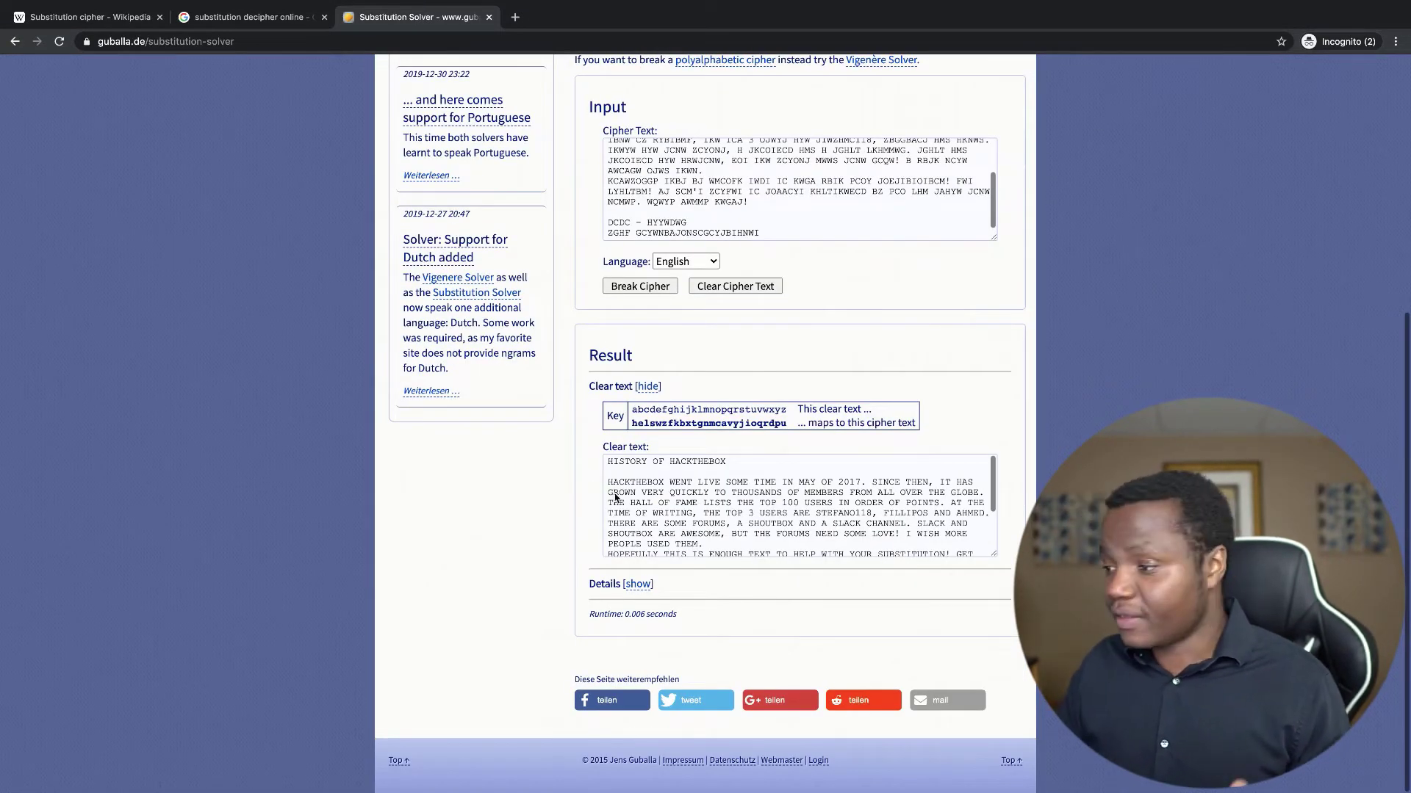
scroll(670, 487, down, 3)
scroll(670, 487, up, 3)
scroll(693, 516, down, 3)
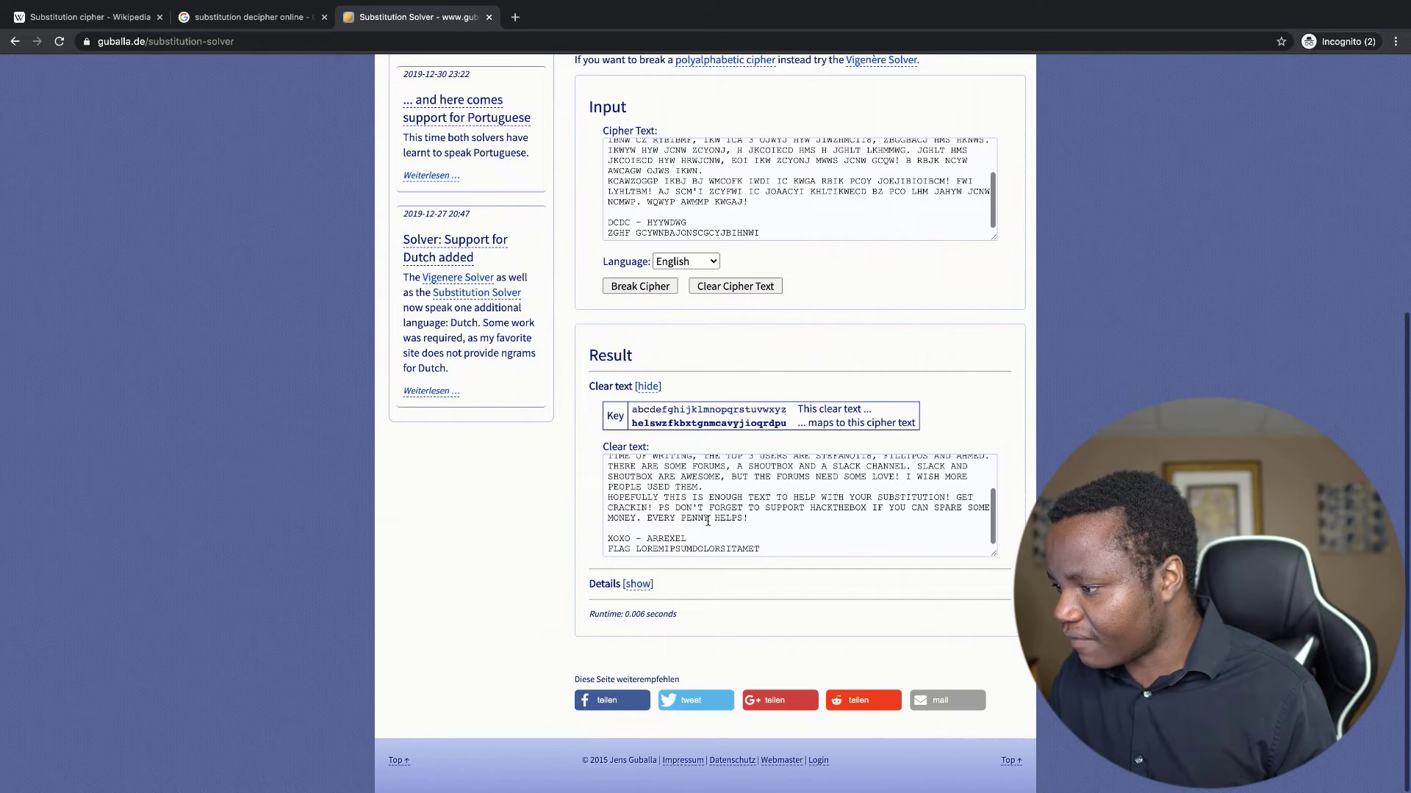
Select and copy the decoded flag LOREMIPSUMDOLORSITAMET from the clear text
drag(761, 548, 636, 547)
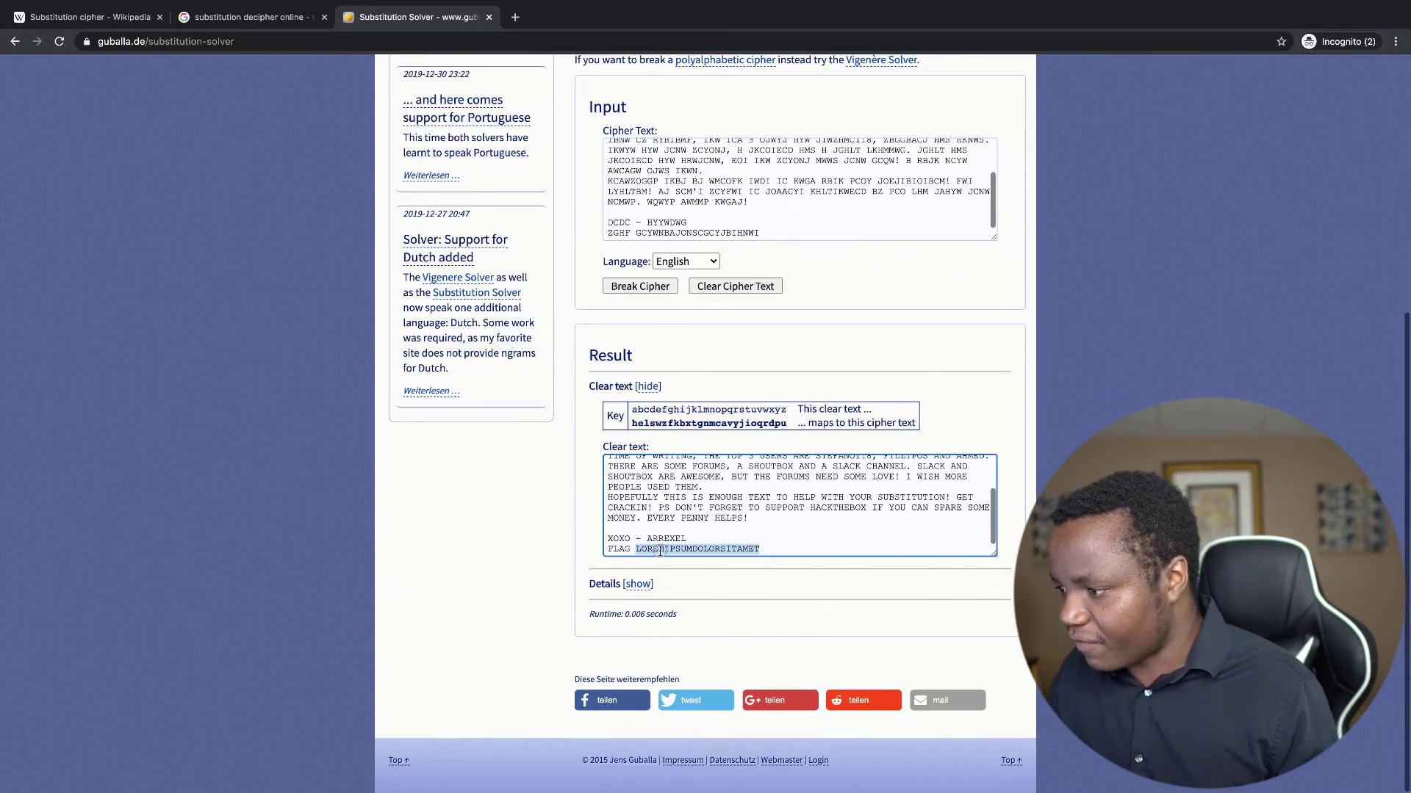
right_click(654, 548)
click(680, 604)
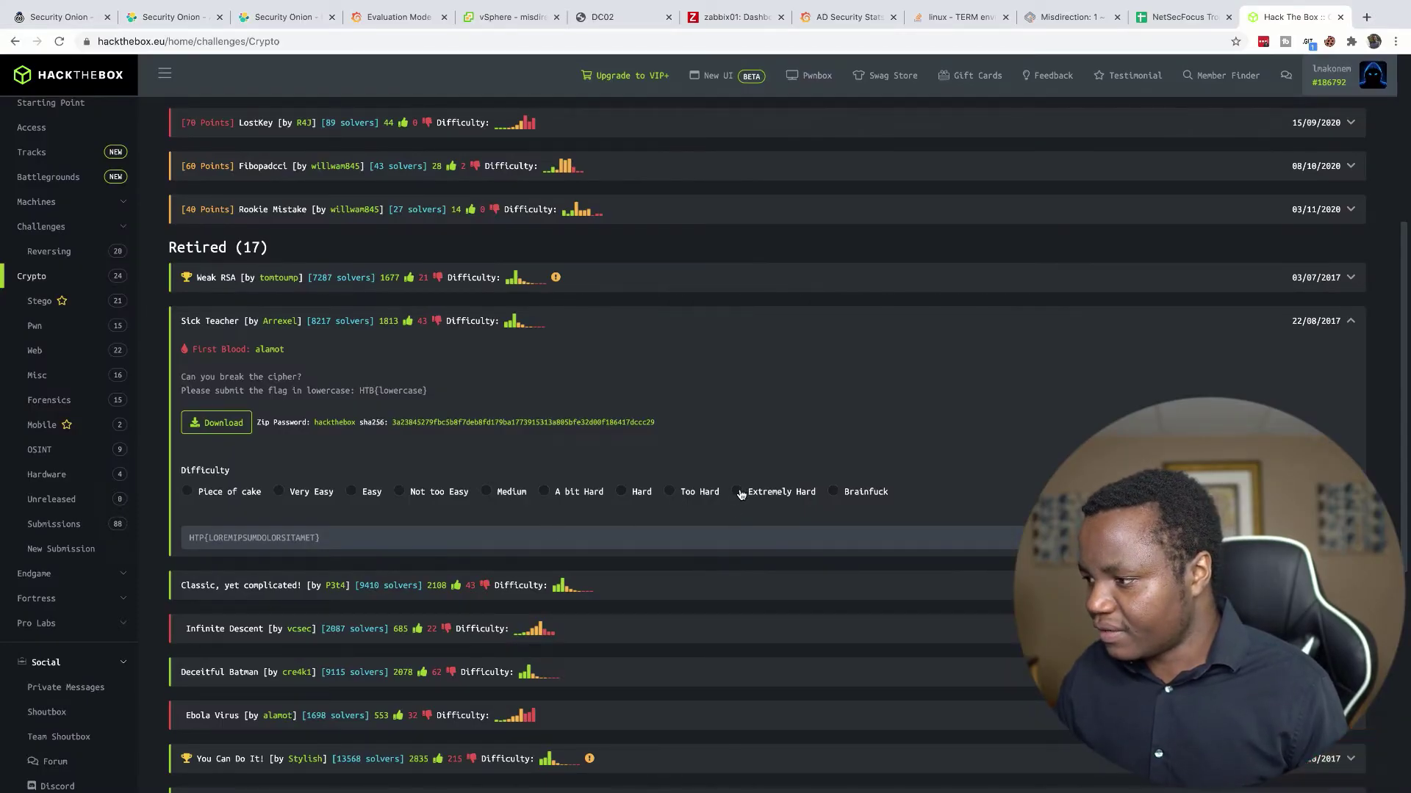
Rate Sick Teacher as Not too Easy and copy the entered flag from the flag field
click(402, 494)
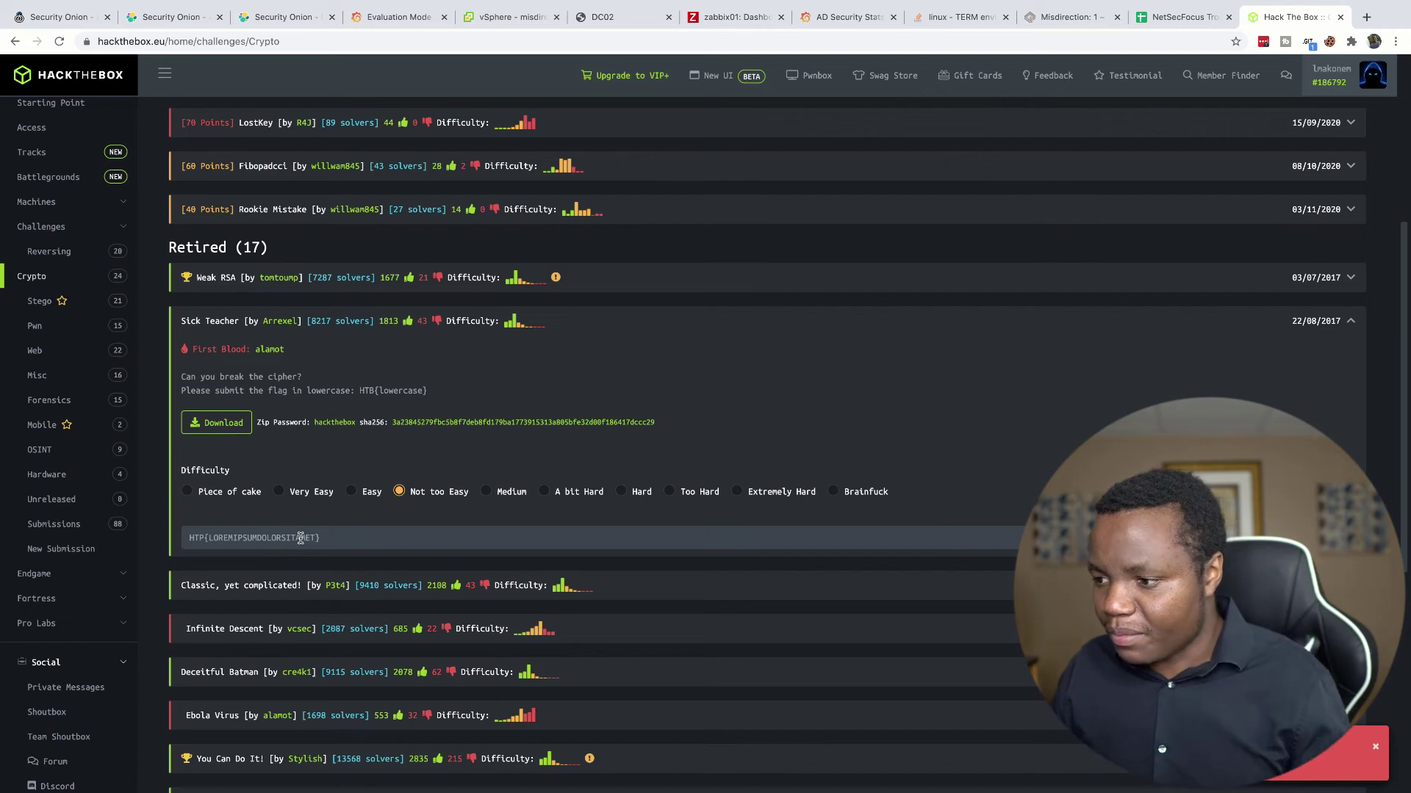
triple_click(236, 533)
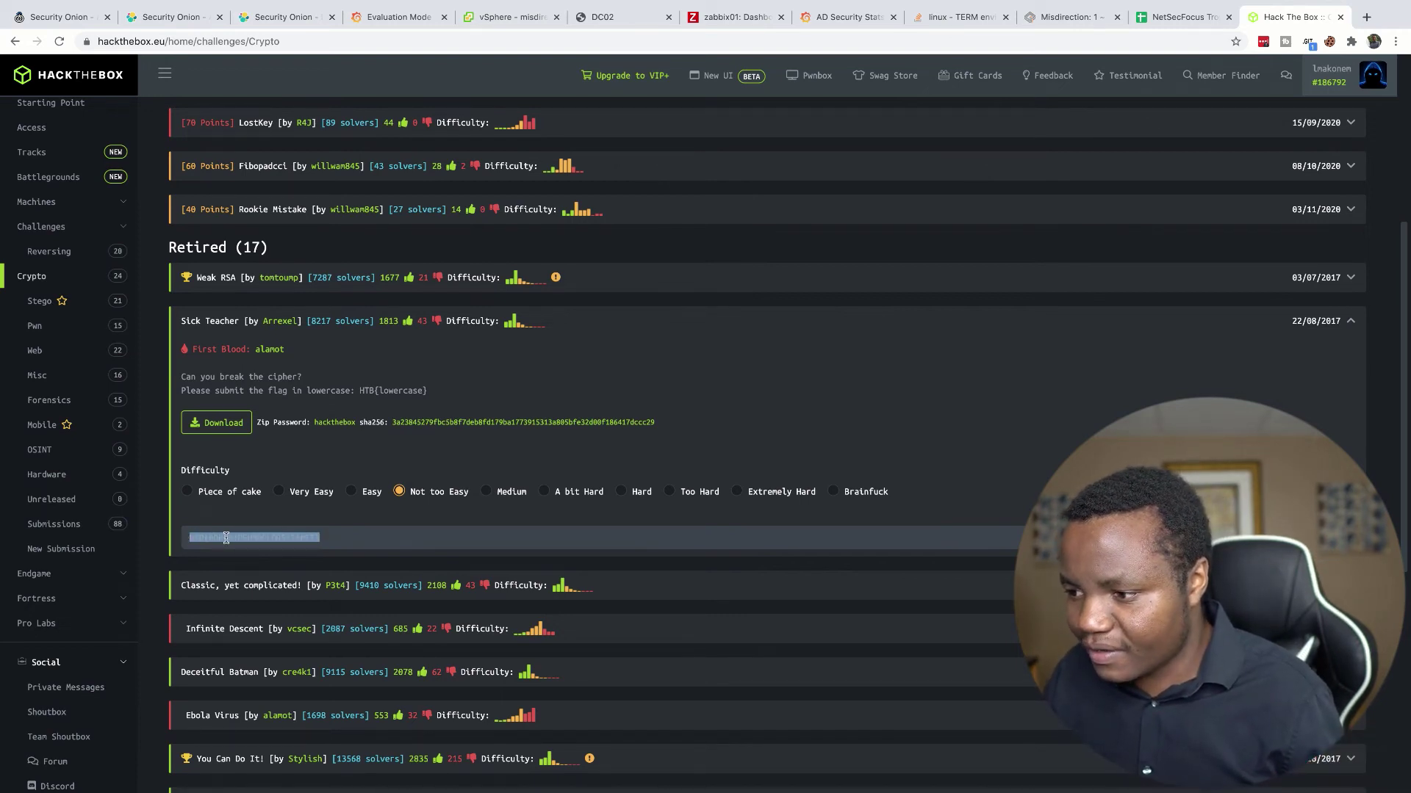
right_click(225, 537)
click(250, 579)
key(super+Tab)
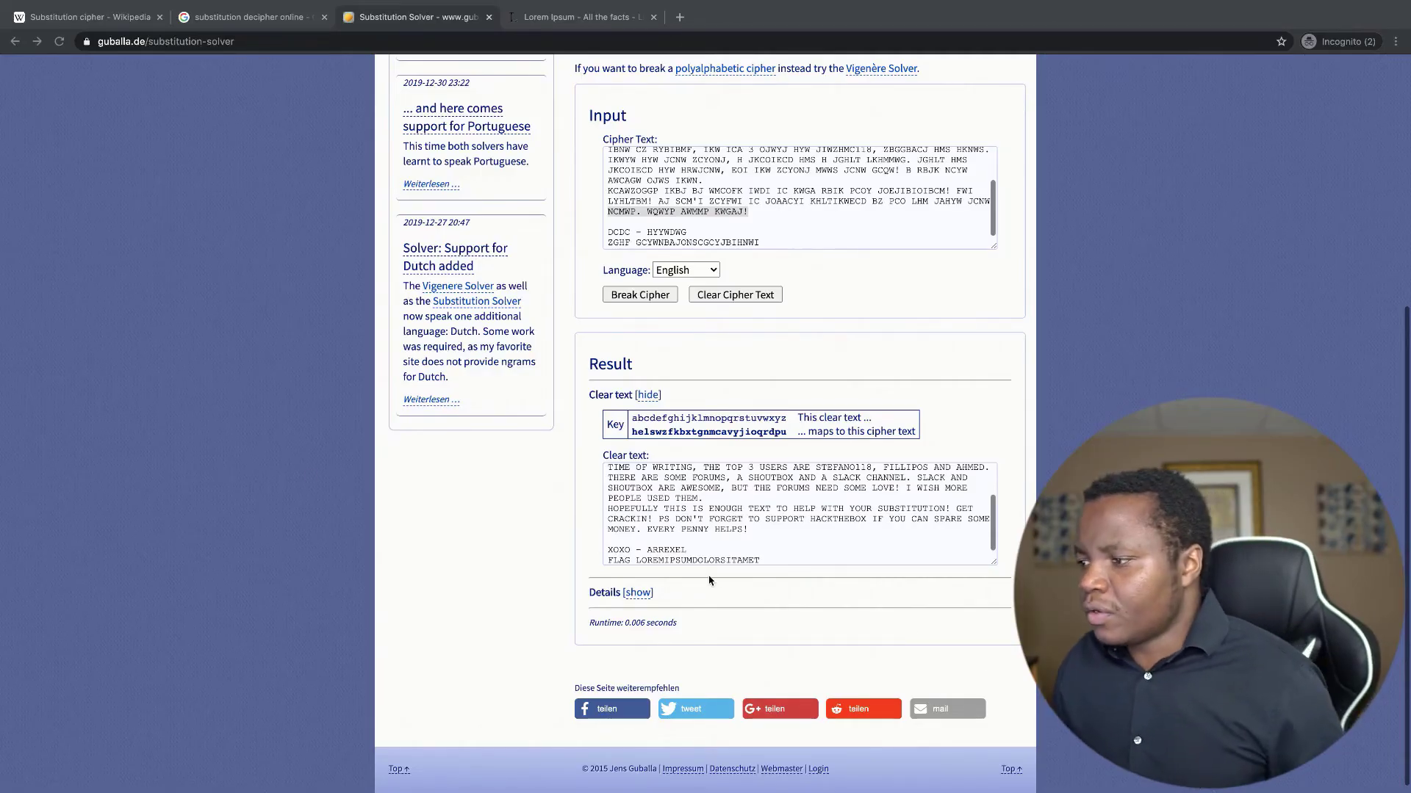
Re-select the decoded flag LOREMIPSUMDOLORSITAMET in the solver's Clear text box to verify it
click(756, 562)
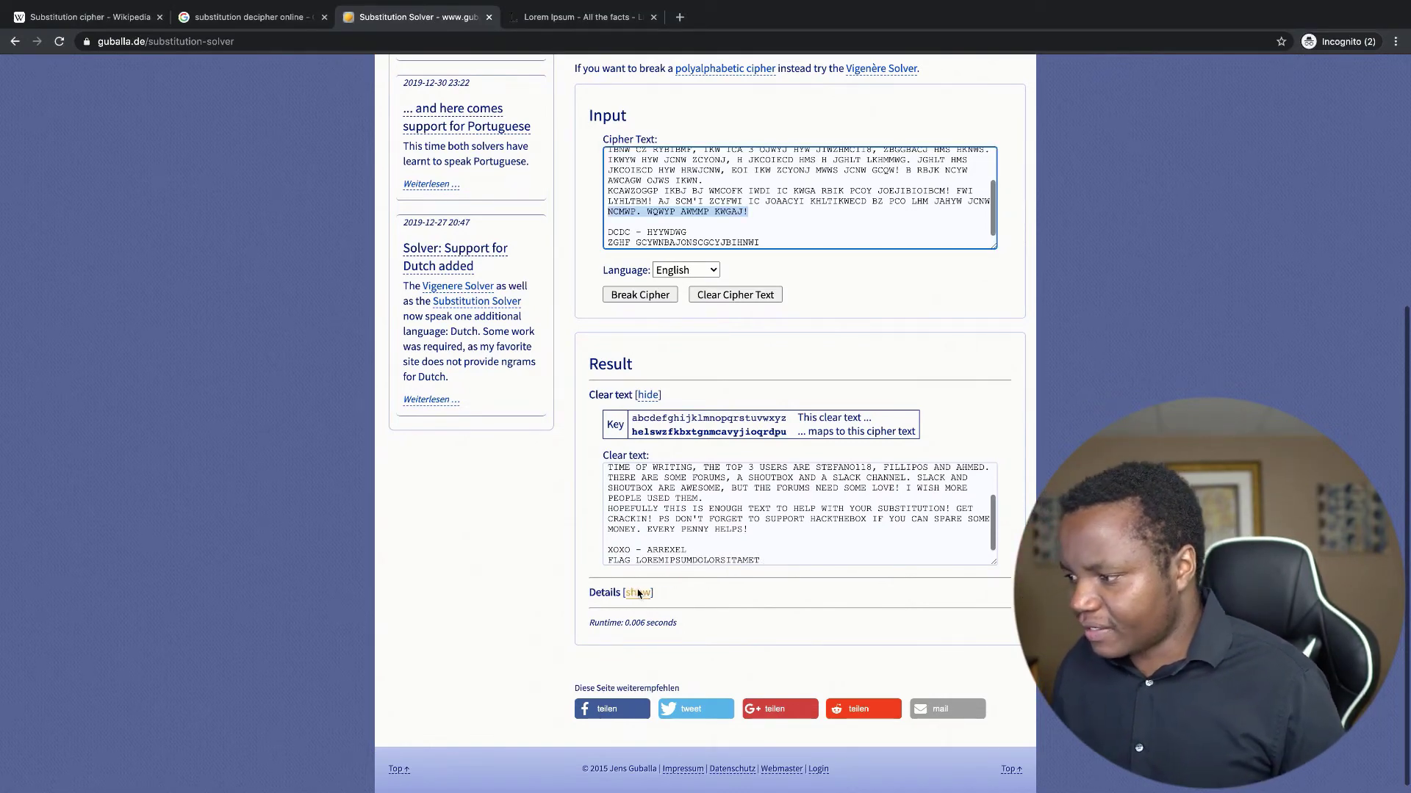
drag(636, 561, 757, 558)
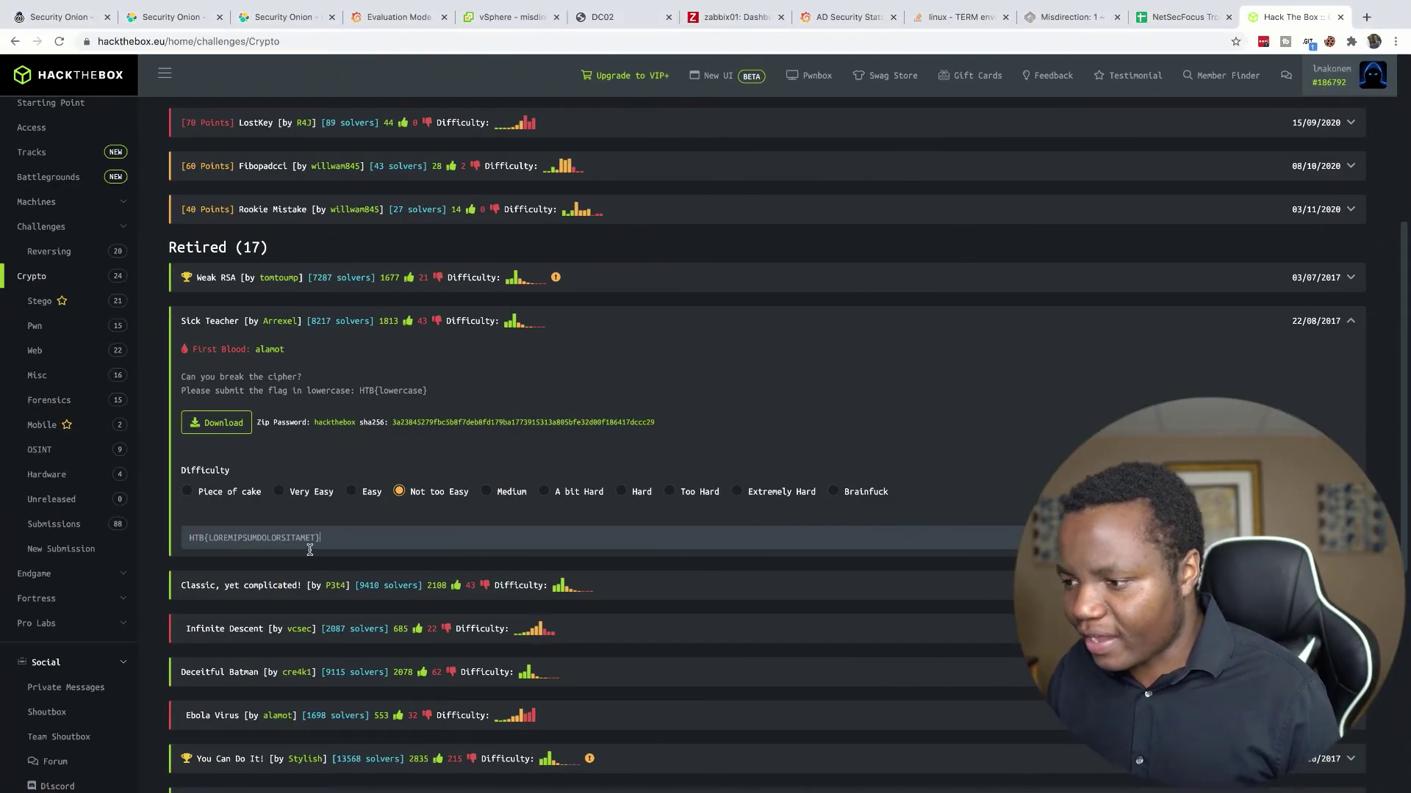
Replace the flag field's entry with lowercase HTB{loremipsumdolorsitamet} and submit it
click(325, 538)
drag(325, 539, 189, 539)
key(ctrl+v)
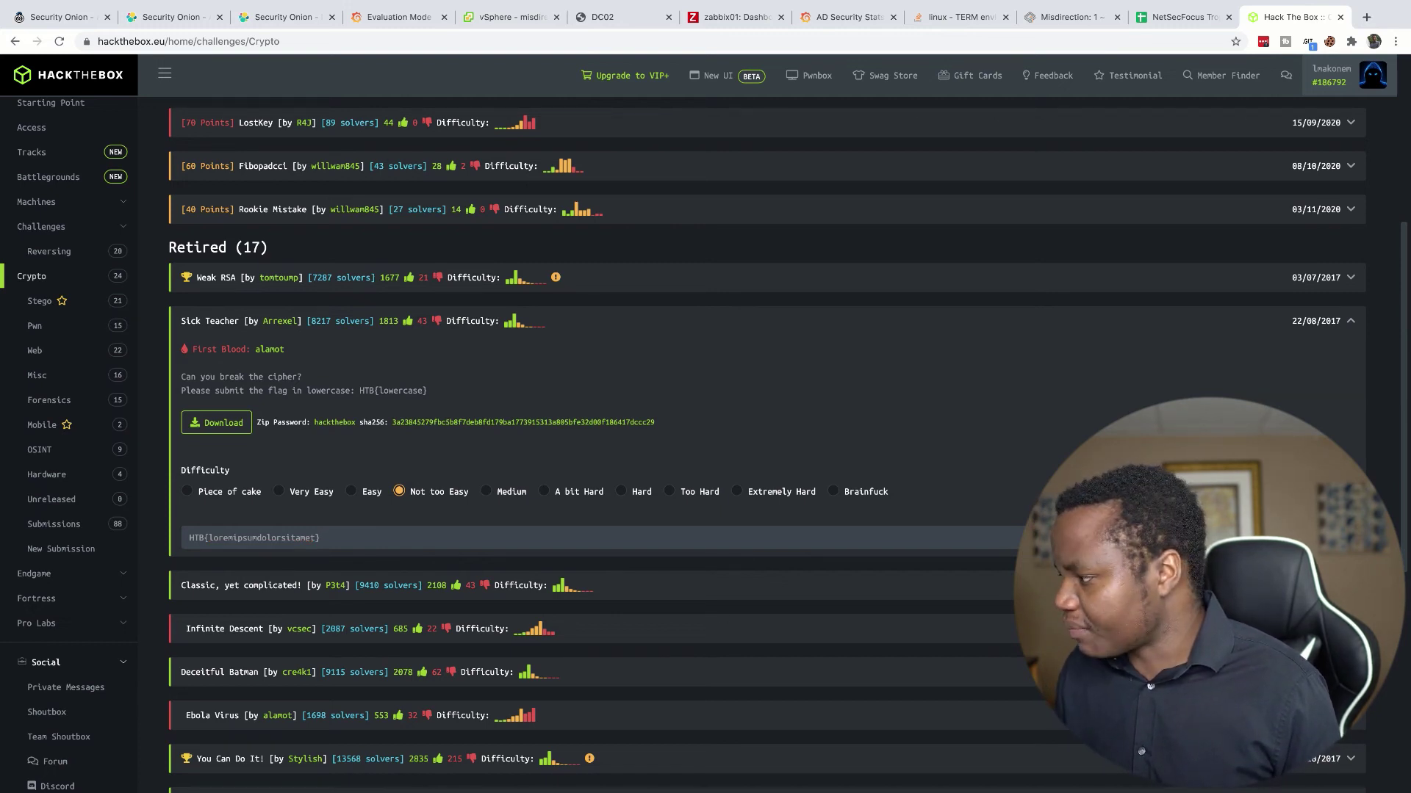
key(Return)
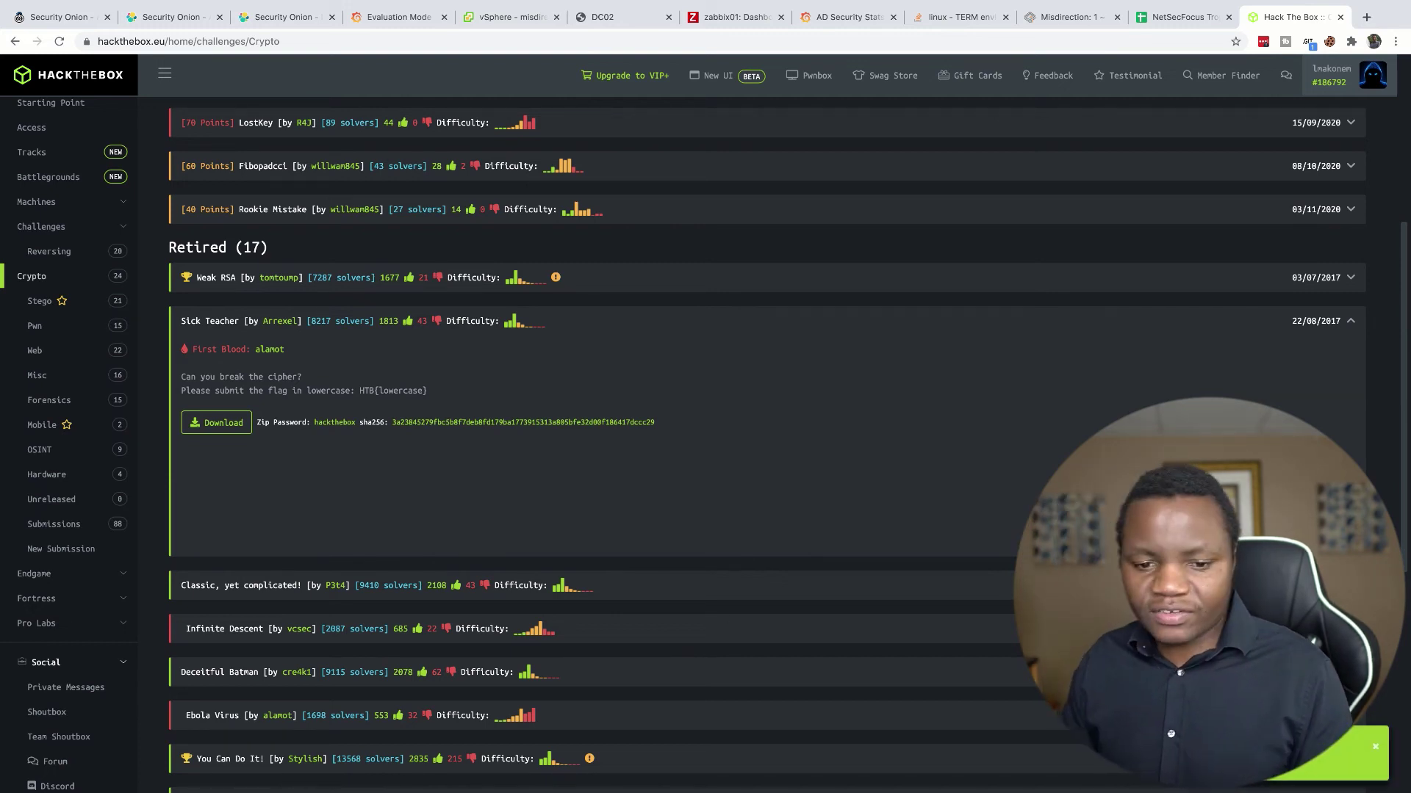
drag(595, 783, 184, 629)
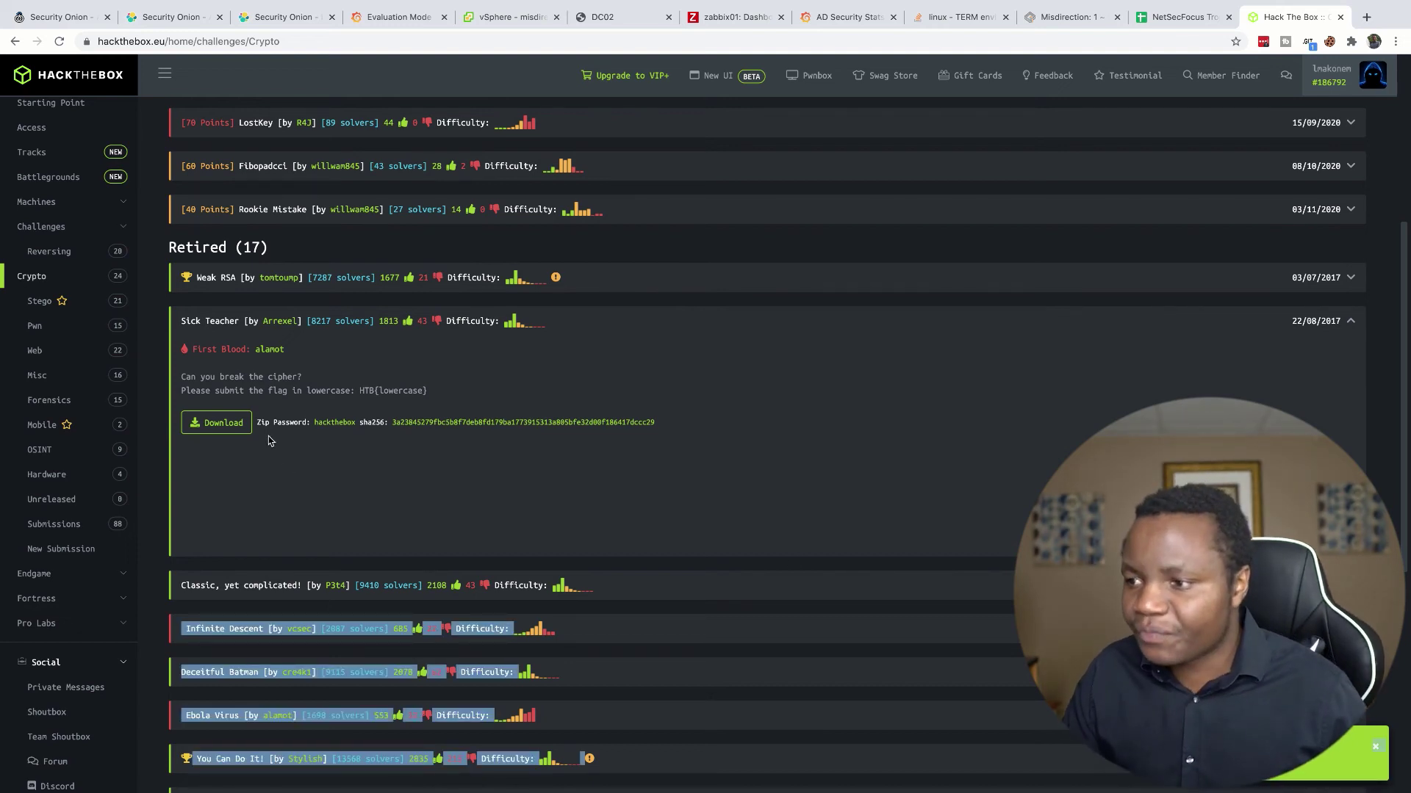